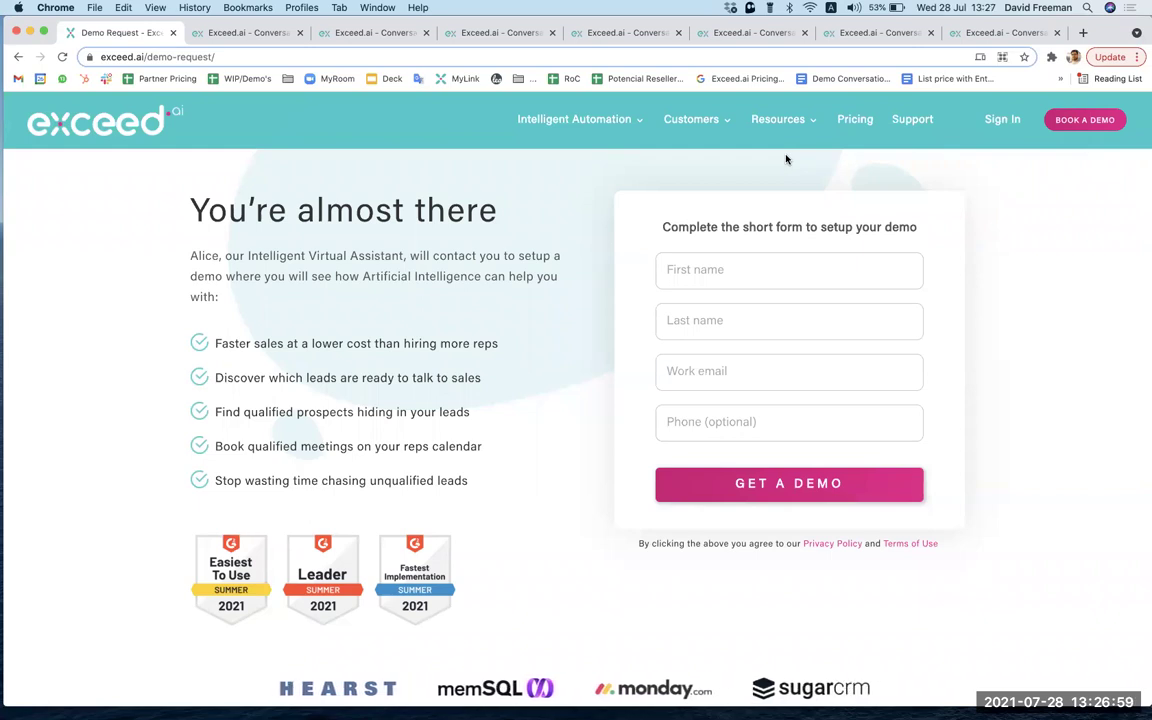
Step: Show the first name field on the demo request form, and bring up the Integrations settings page
click(697, 269)
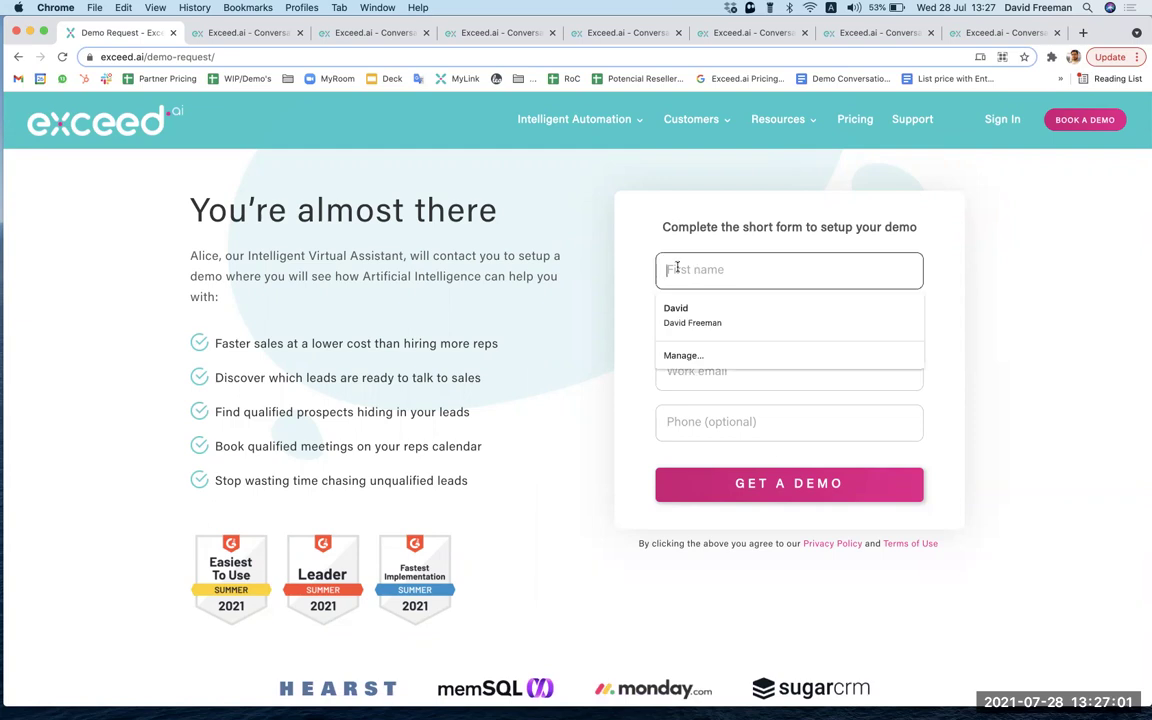
click(249, 33)
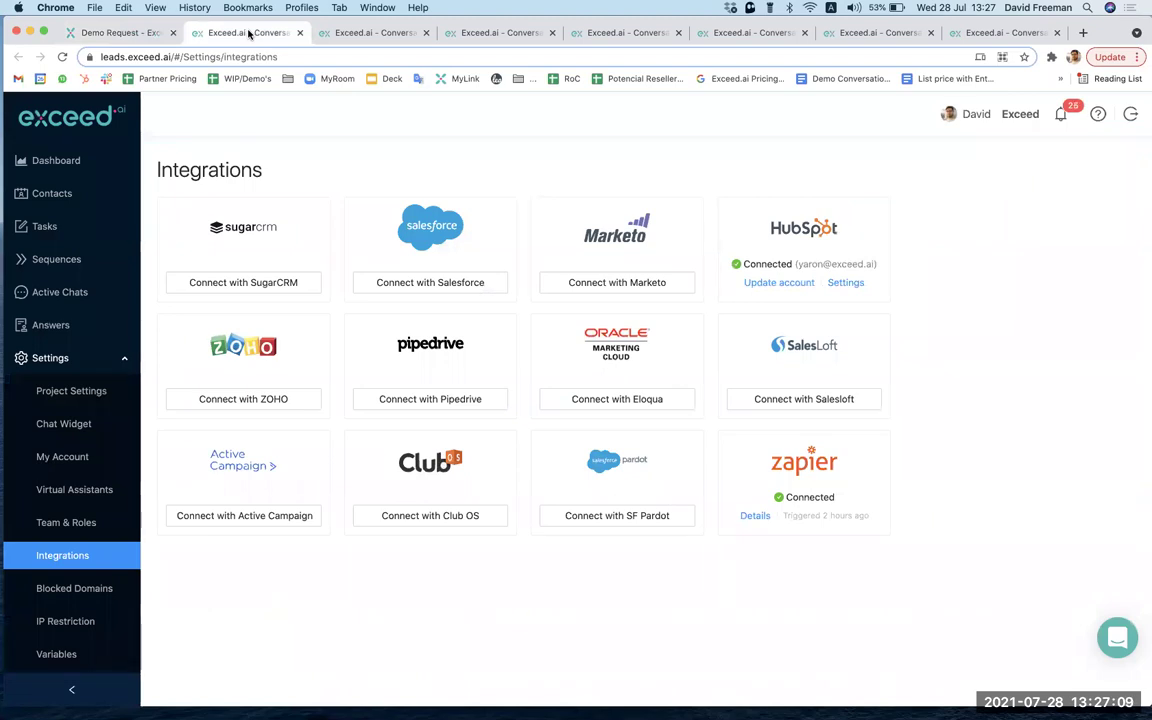
Step: Open the "Exceed Custom Quote" conversation and highlight the assistant's question about monthly leads and the "500 leads" in the contact's reply
click(362, 36)
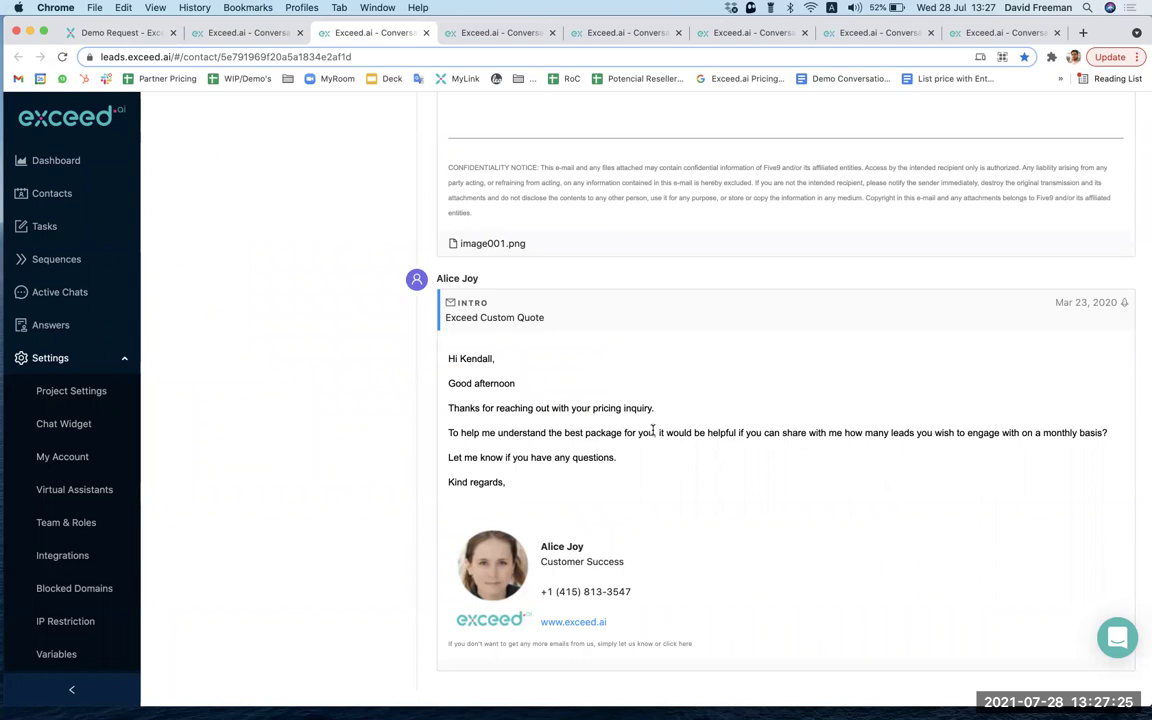
drag(656, 432, 1097, 450)
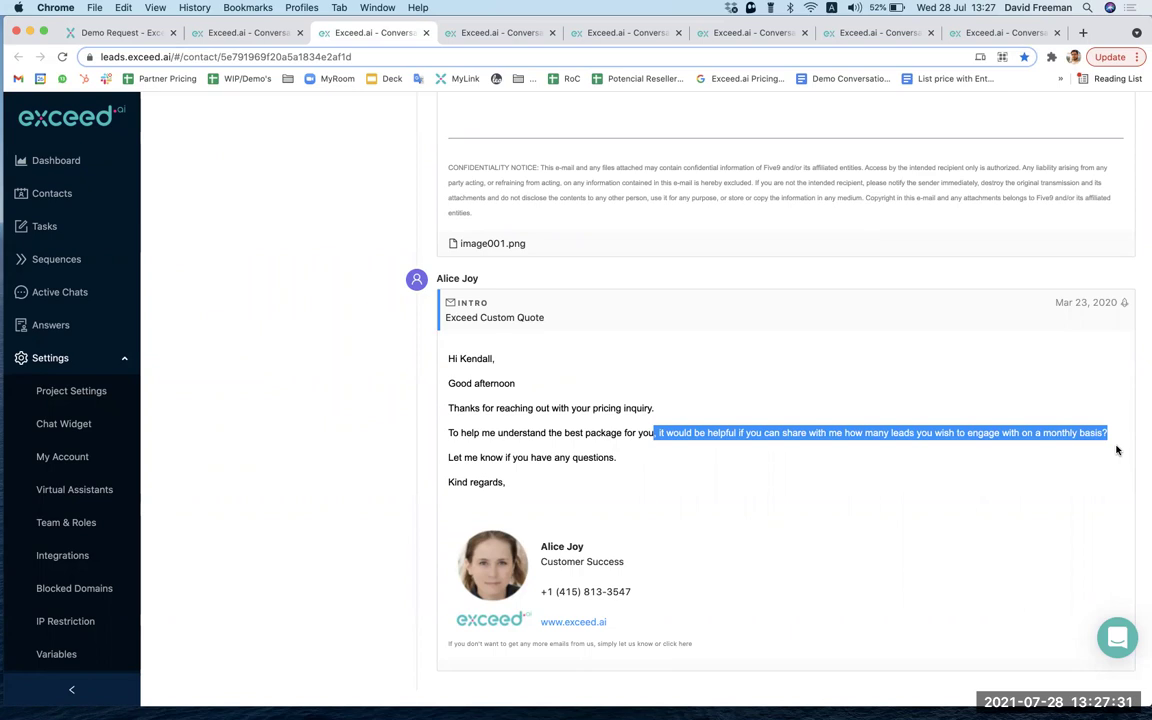
click(730, 334)
scroll(730, 334, up, 5)
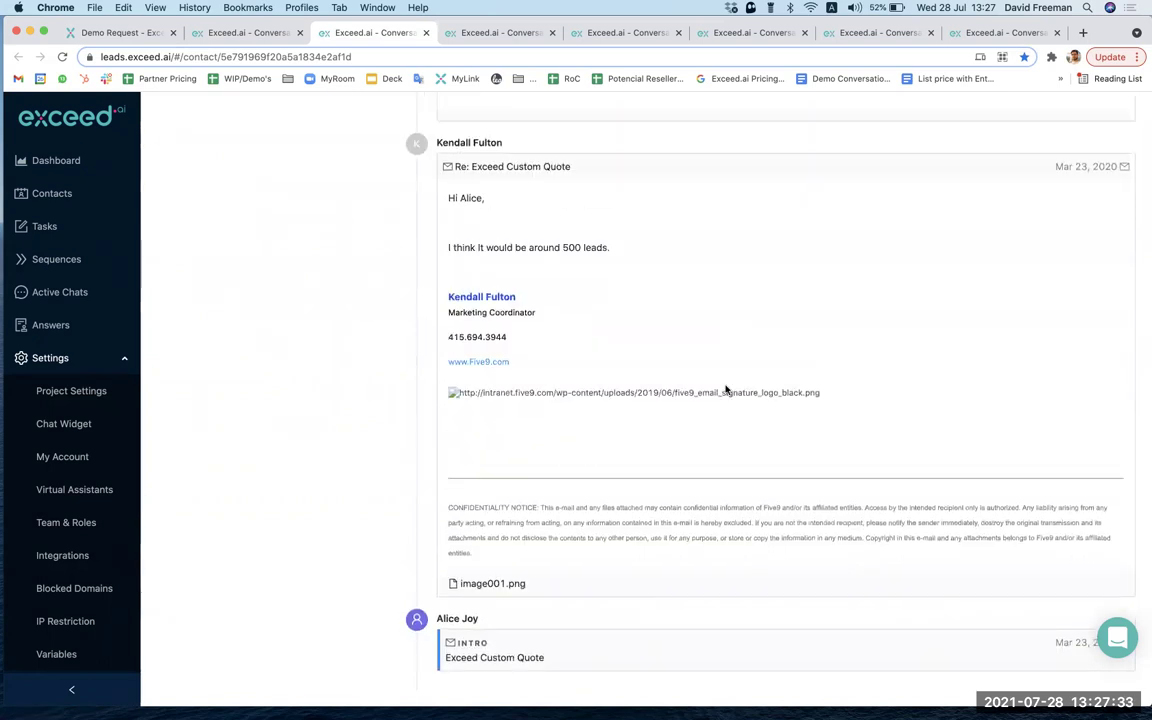
drag(611, 248, 557, 248)
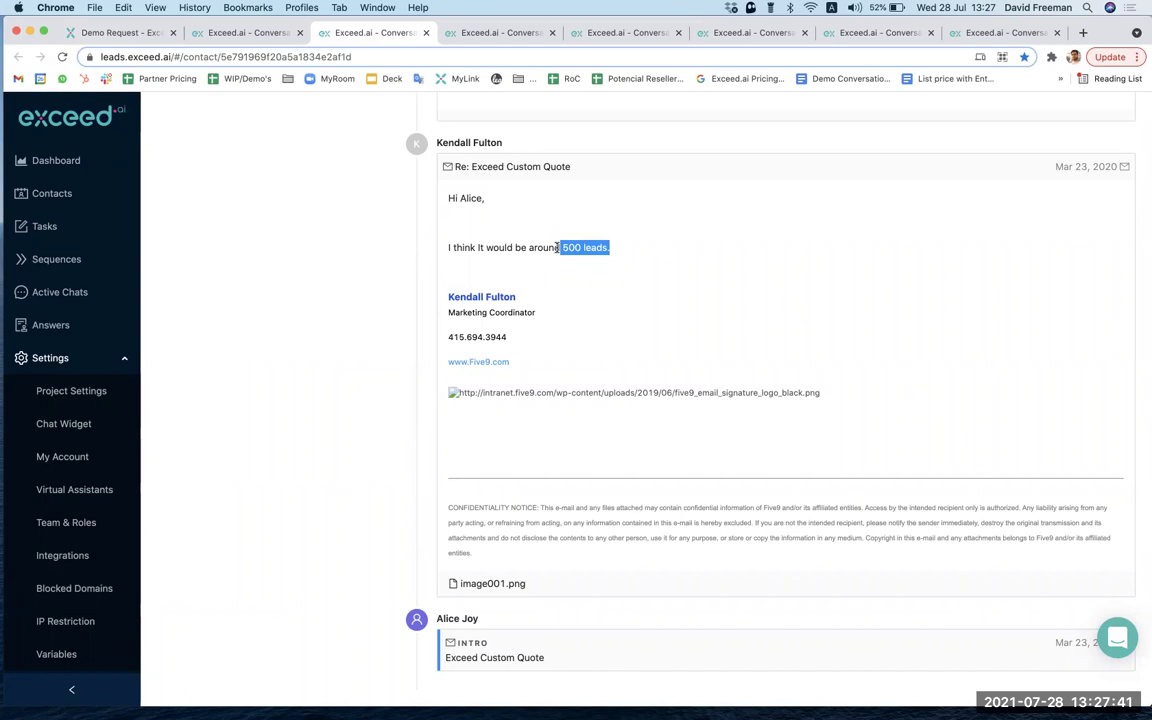
Step: Review the handover, meeting confirmation and reminder emails in the custom quote thread, and highlight the contact's phone number under More Information
scroll(557, 250, up, 8)
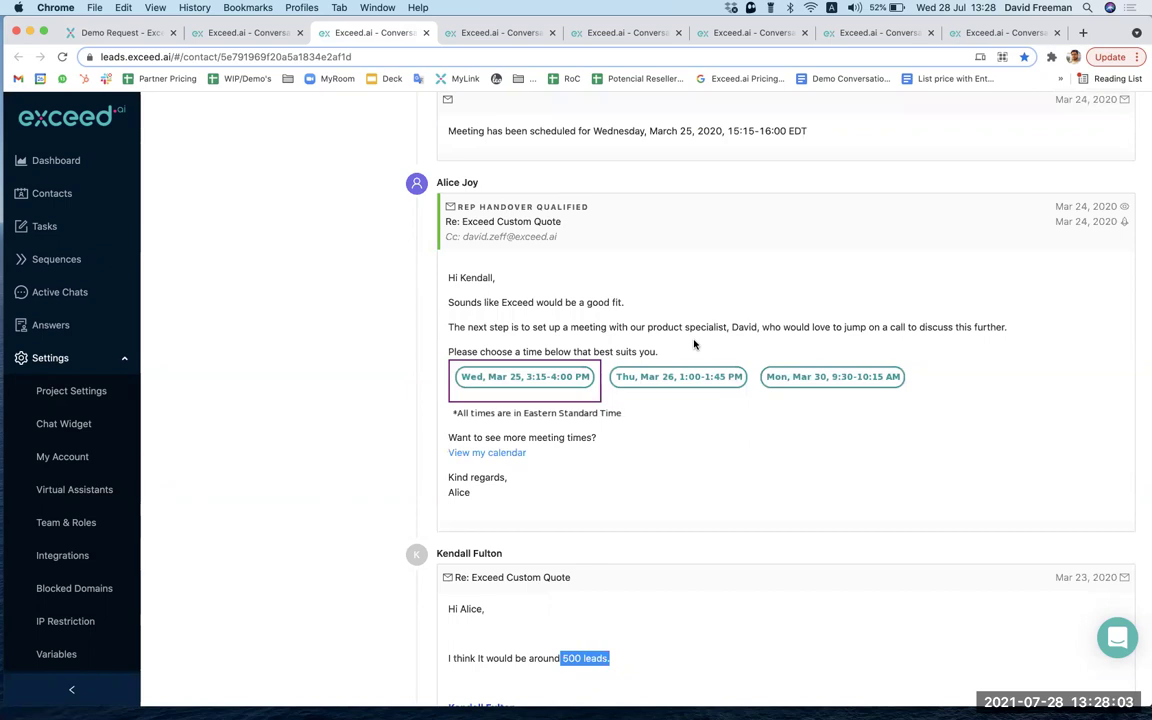
scroll(694, 344, up, 4)
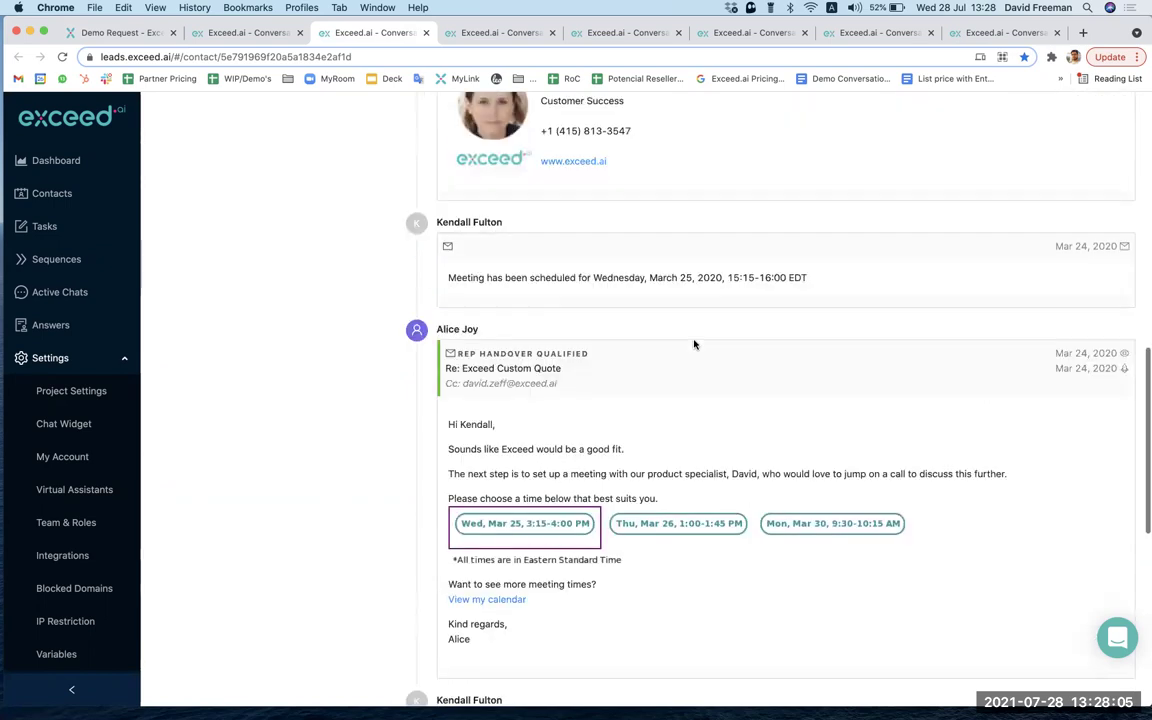
scroll(694, 344, up, 5)
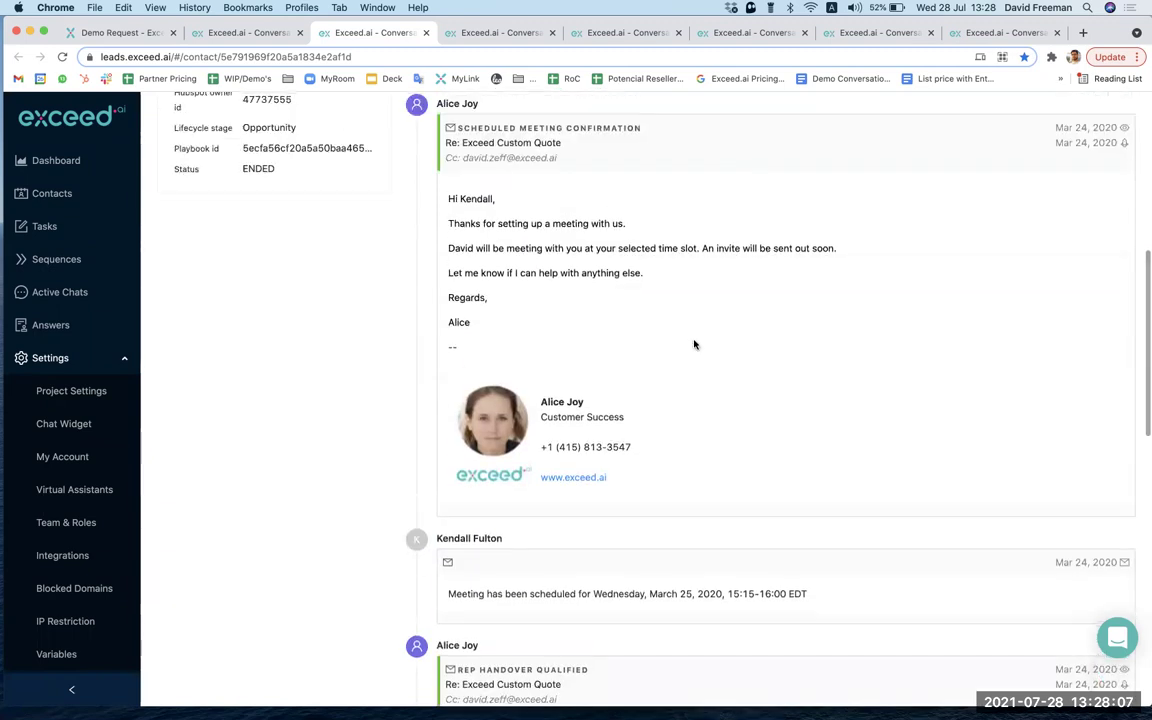
scroll(694, 344, up, 5)
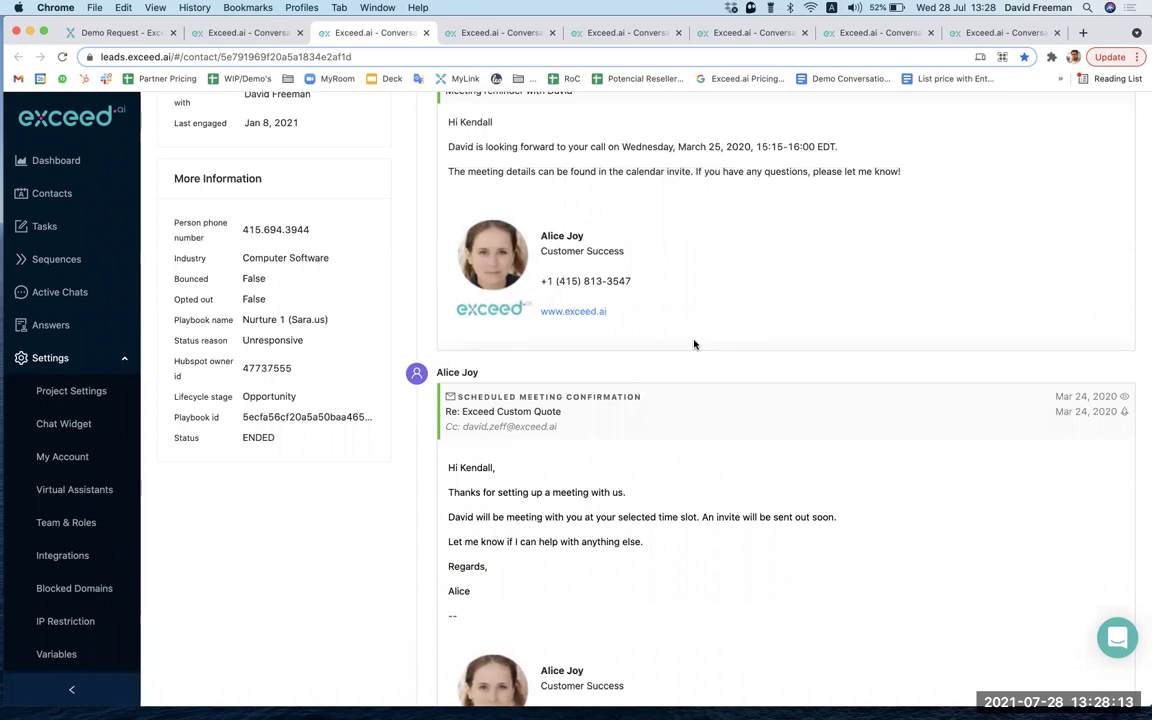
drag(310, 232, 238, 230)
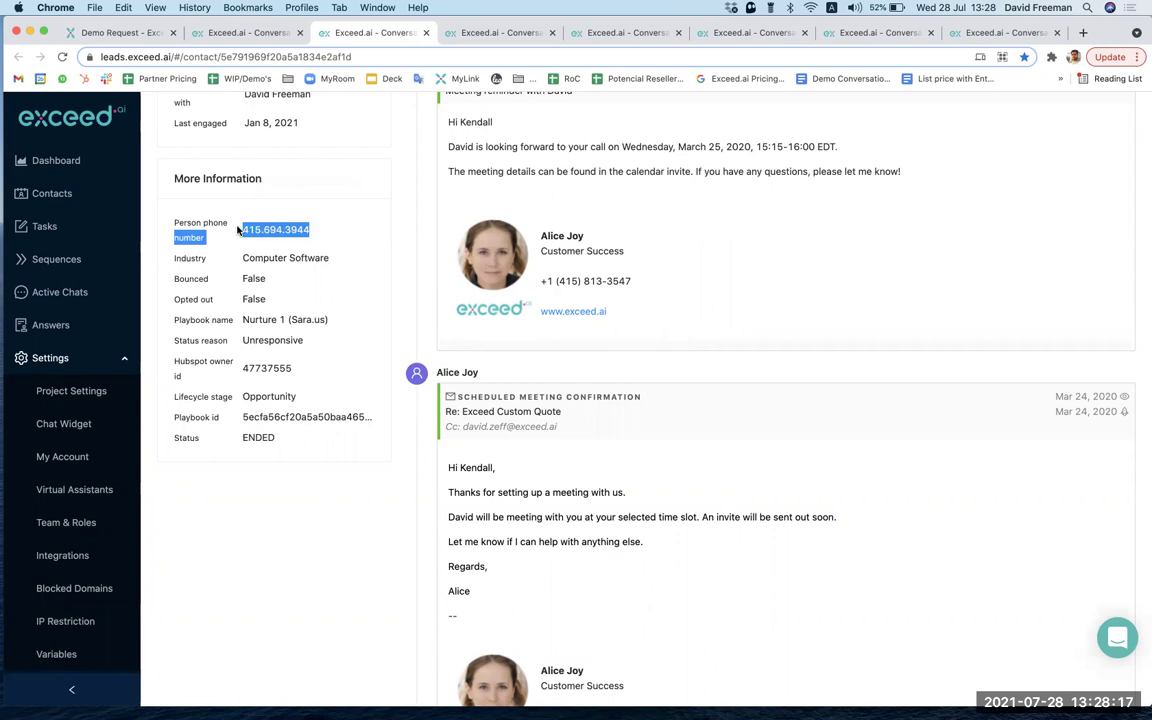
click(661, 378)
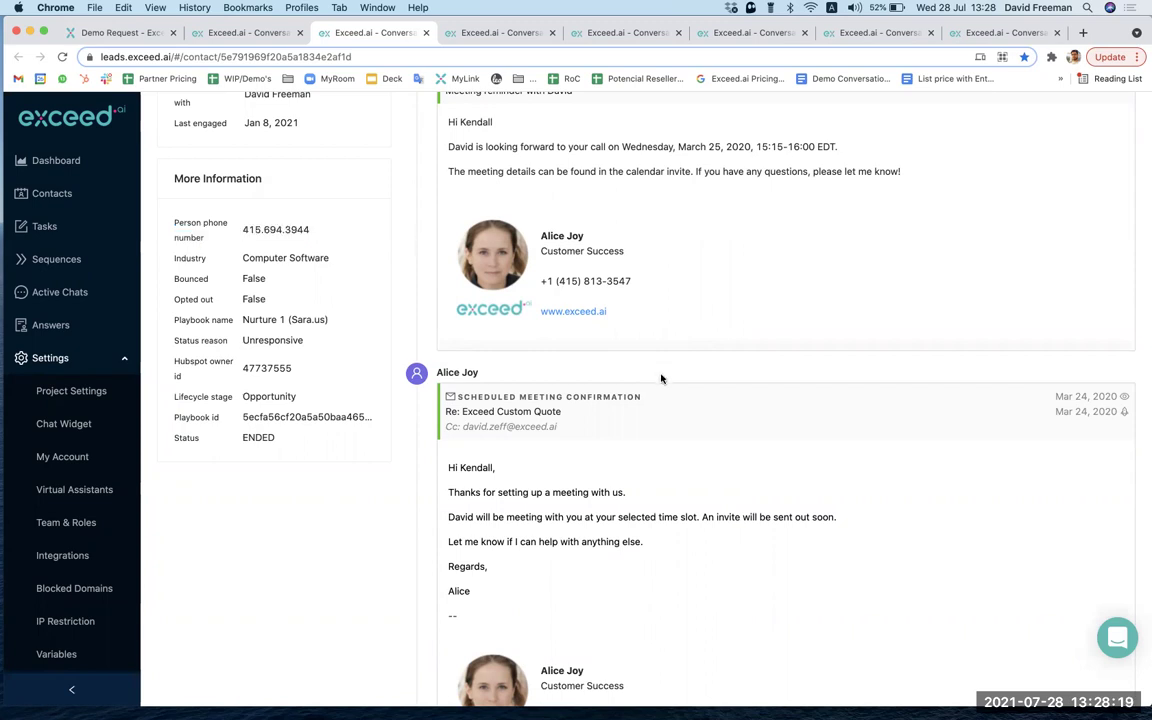
Step: Open the conversation of the contact with 5000 leads a month and highlight the request for a demo tomorrow at 9am PST
click(476, 33)
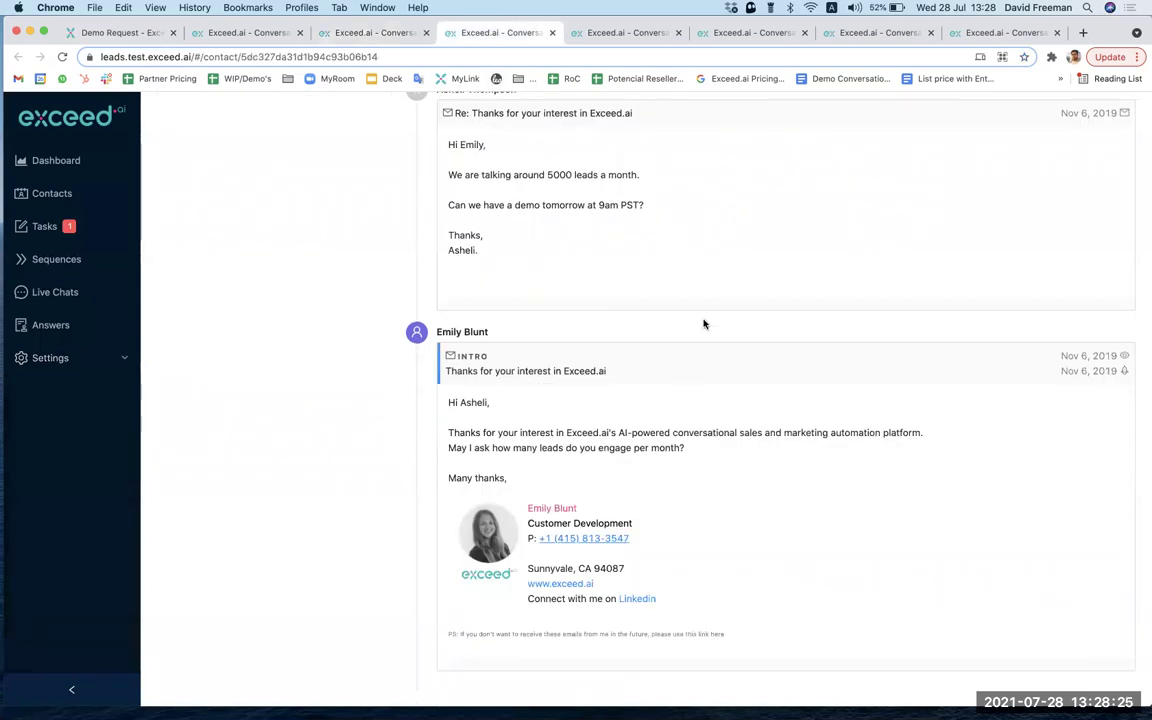
scroll(677, 427, up, 3)
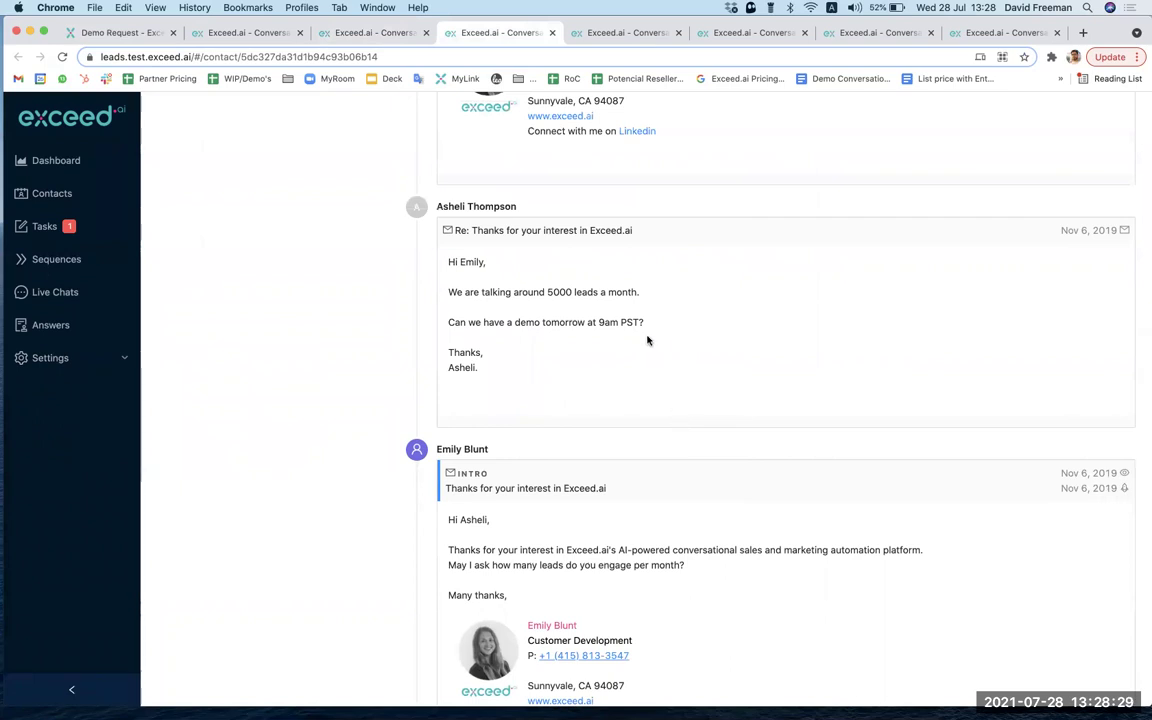
drag(645, 324, 438, 327)
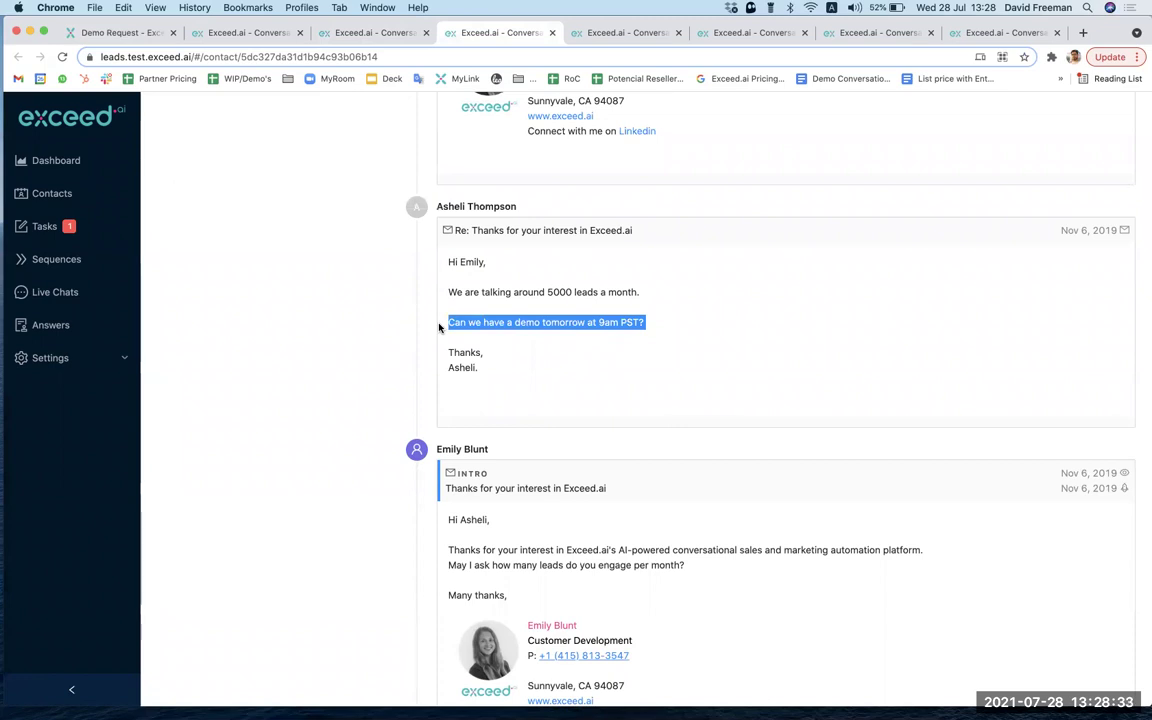
click(864, 365)
Step: Examine the Scheduled Meeting Confirmation email, and highlight "a demo tomorrow at 9am PST?" in the contact's reply
scroll(864, 365, up, 3)
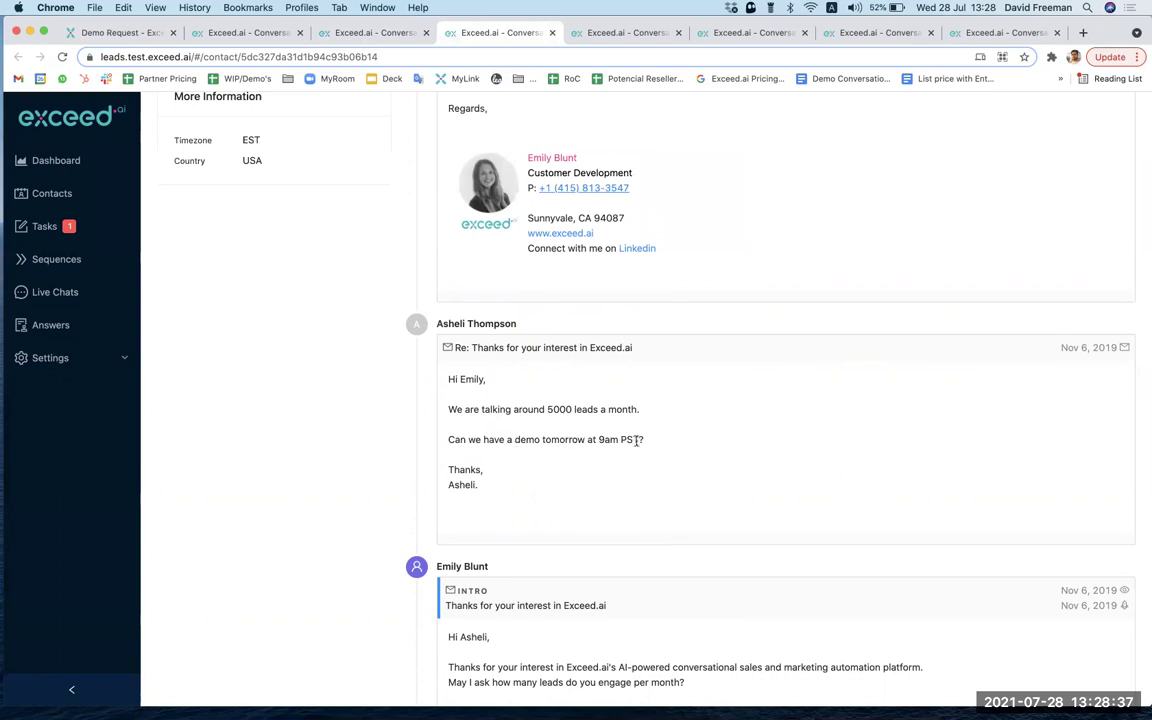
scroll(633, 440, up, 4)
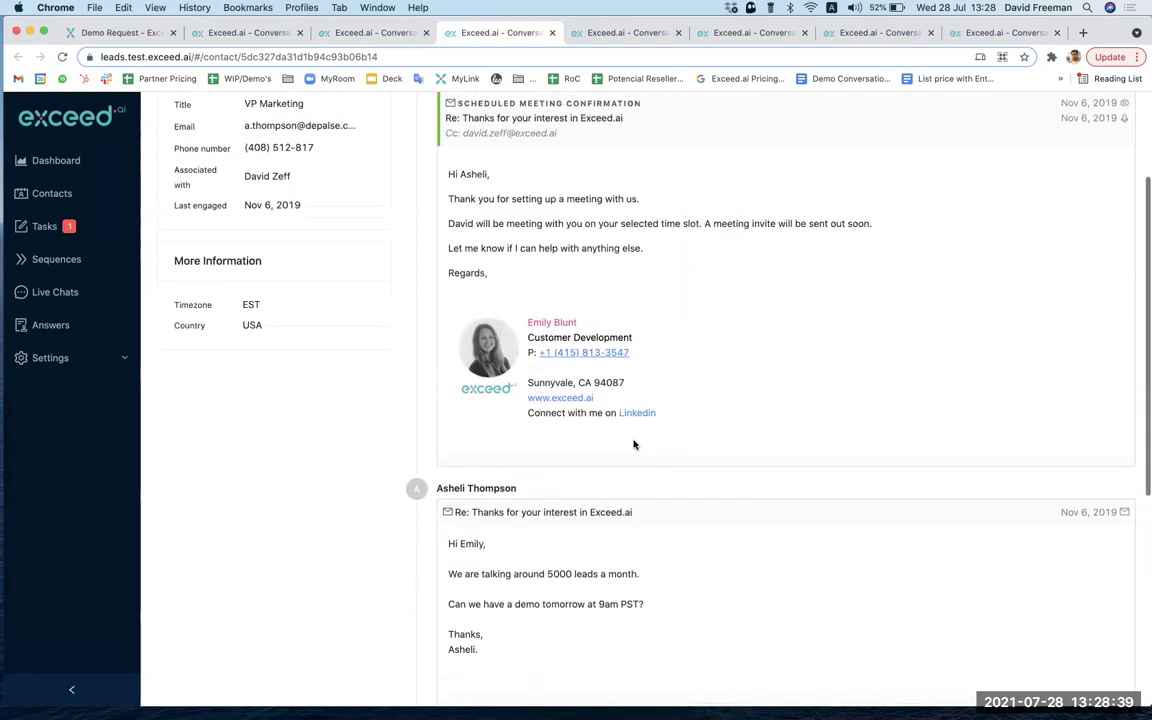
drag(447, 196, 555, 275)
click(796, 288)
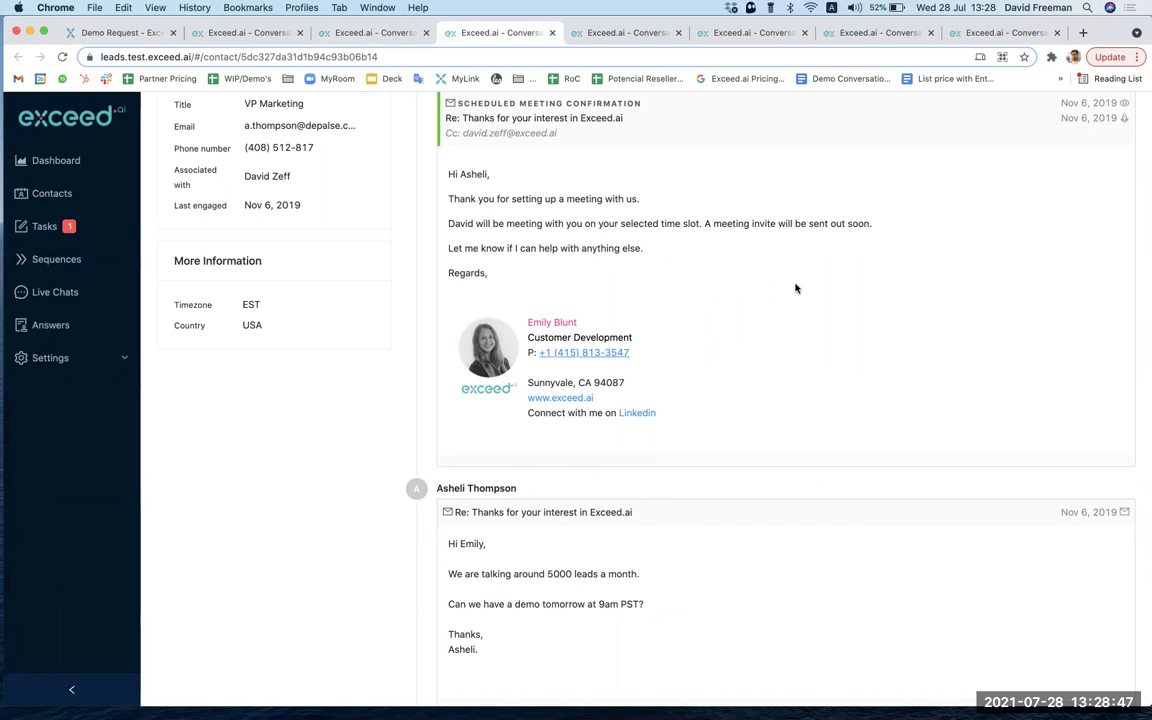
drag(647, 604, 505, 604)
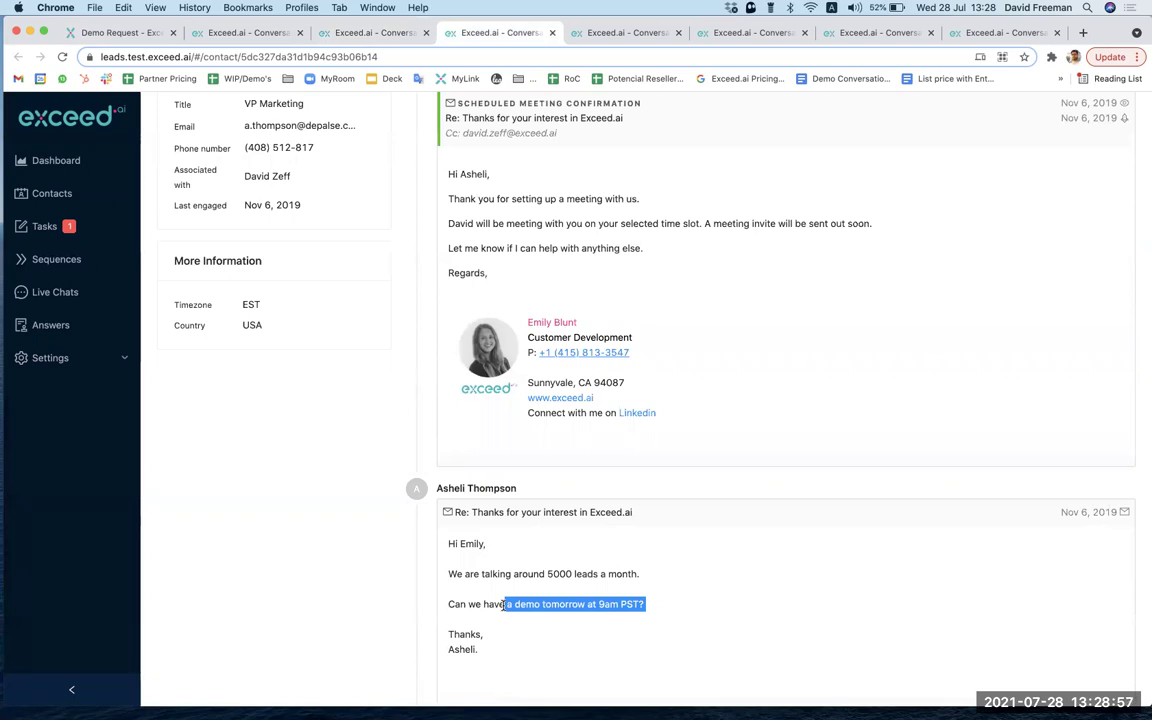
Step: Open the Bike Rental NY contact's conversation and highlight the intro email's monthly leads question and the reply "Can you set up a demo?"
click(622, 34)
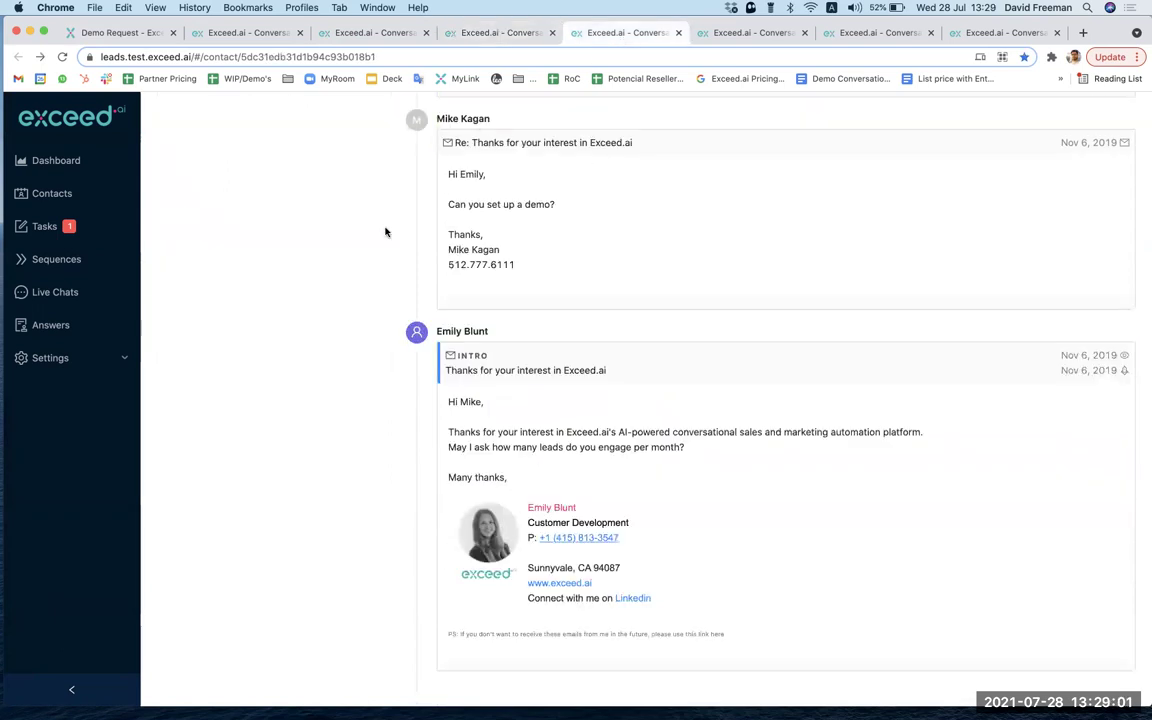
drag(489, 331, 435, 331)
drag(688, 451, 439, 451)
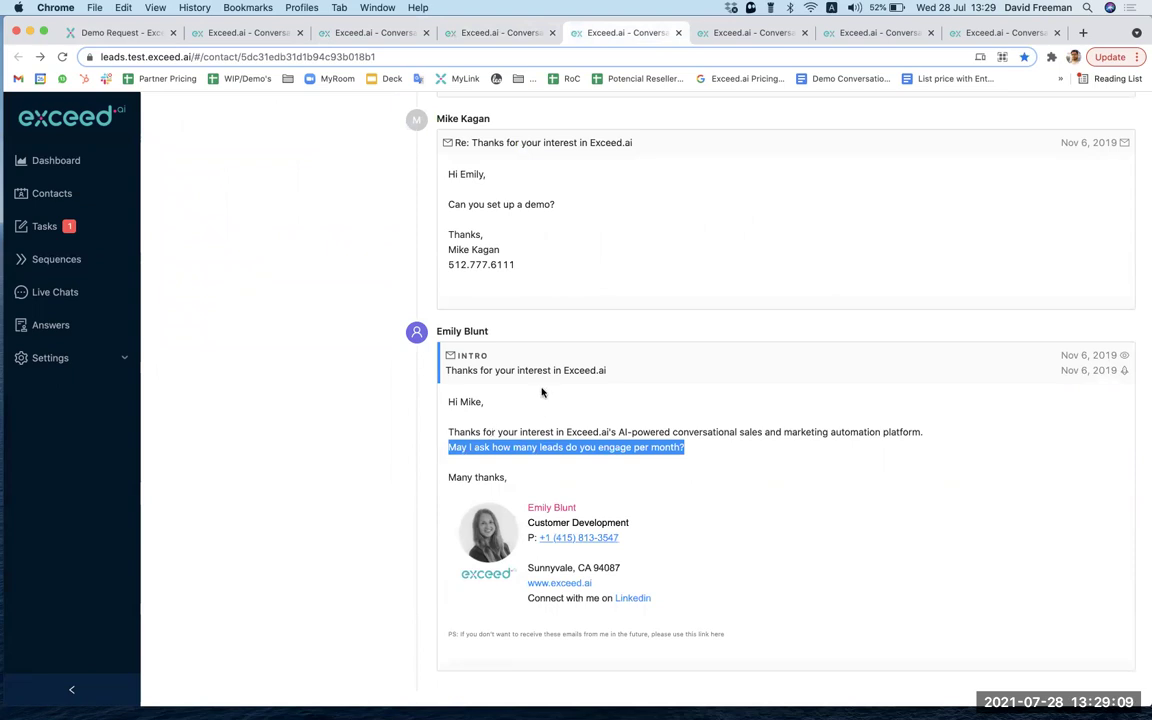
scroll(566, 324, up, 3)
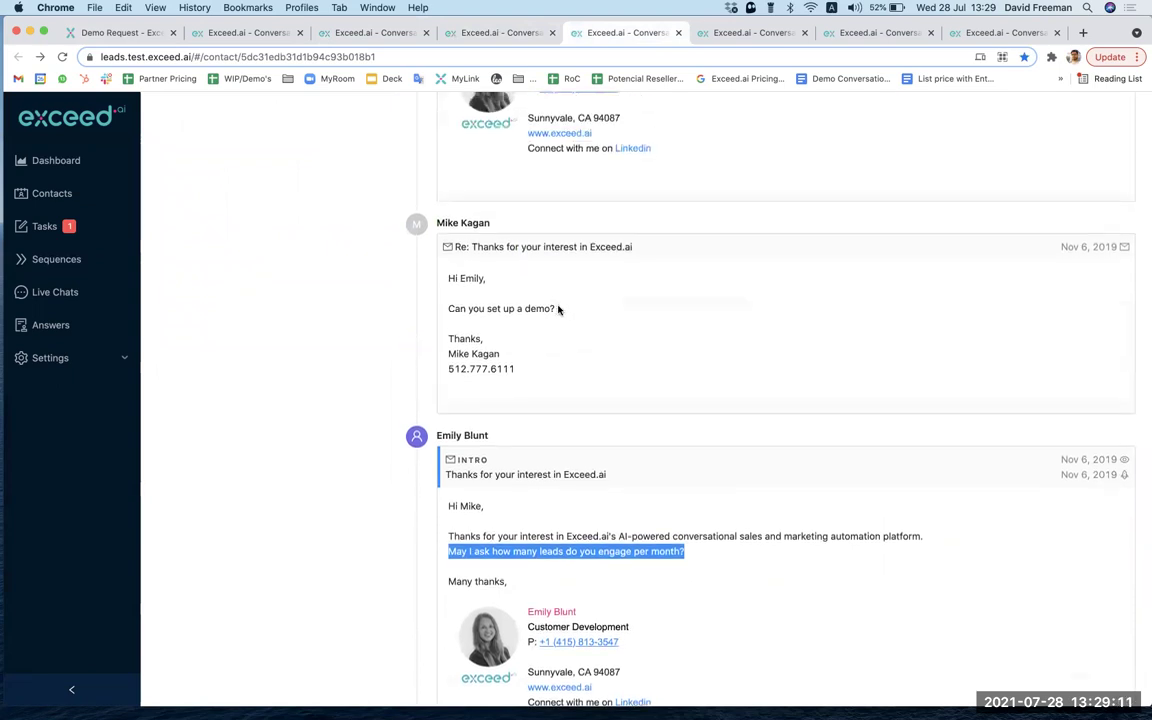
drag(556, 308, 445, 309)
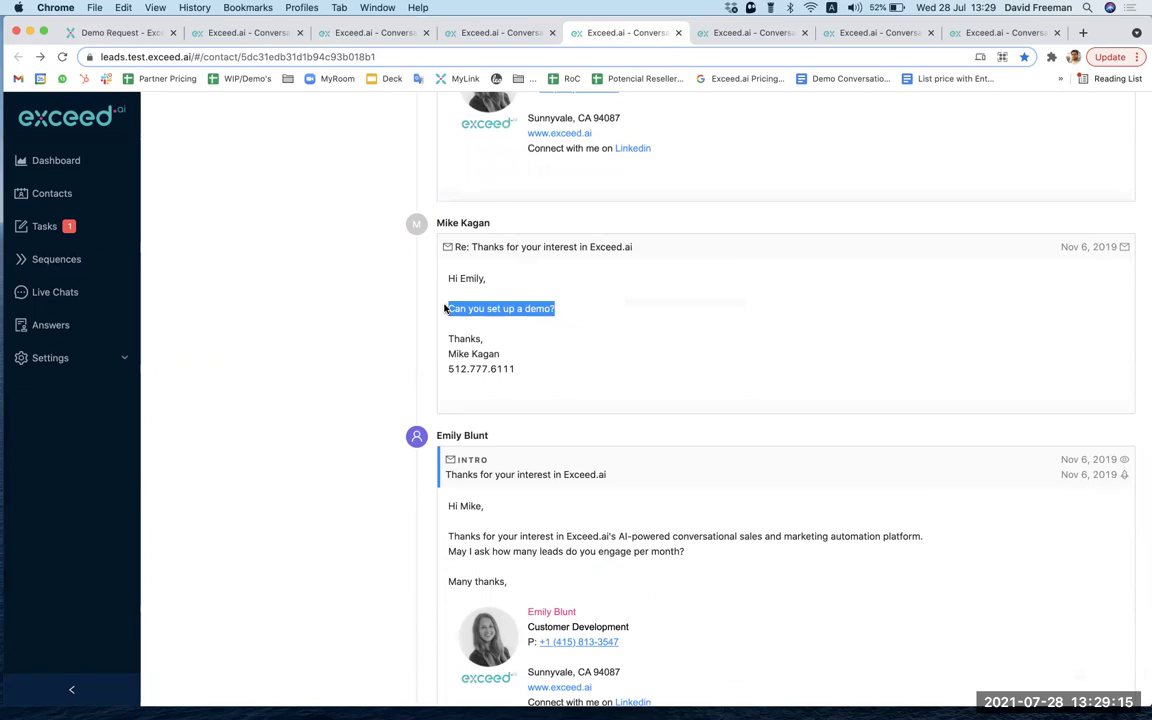
Step: Highlight the repeated monthly leads question in the Engaged email and "15-20 leads every month" in the contact's answer
scroll(445, 308, up, 5)
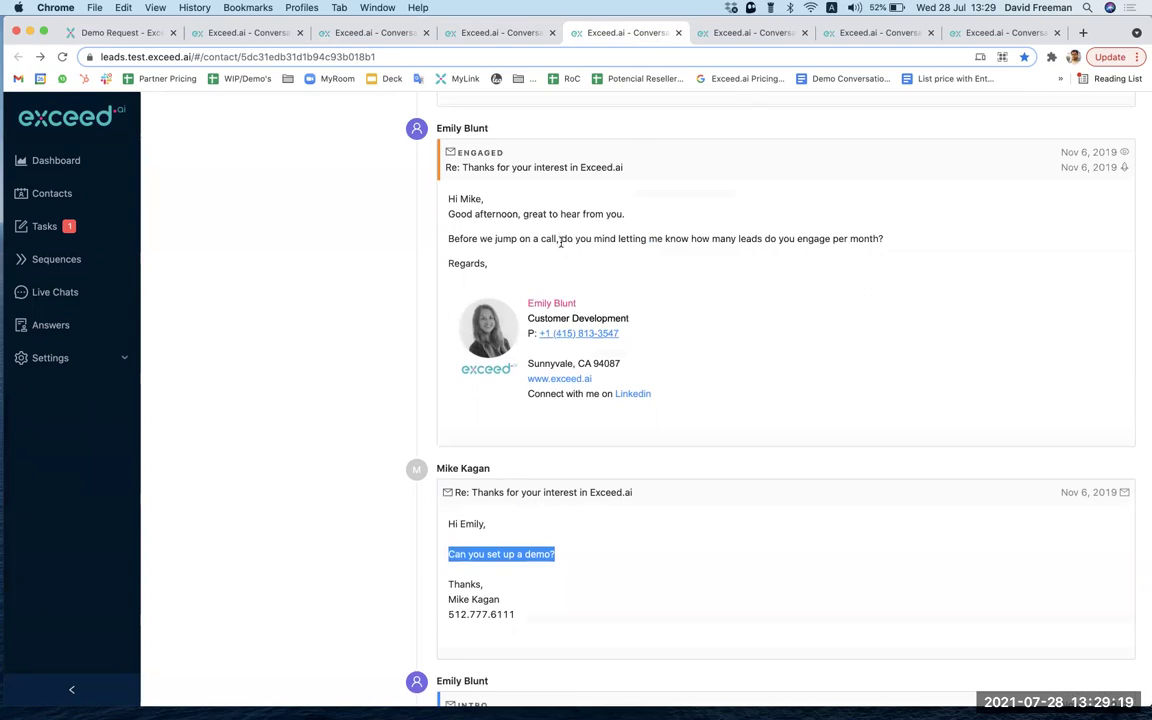
drag(560, 238, 882, 233)
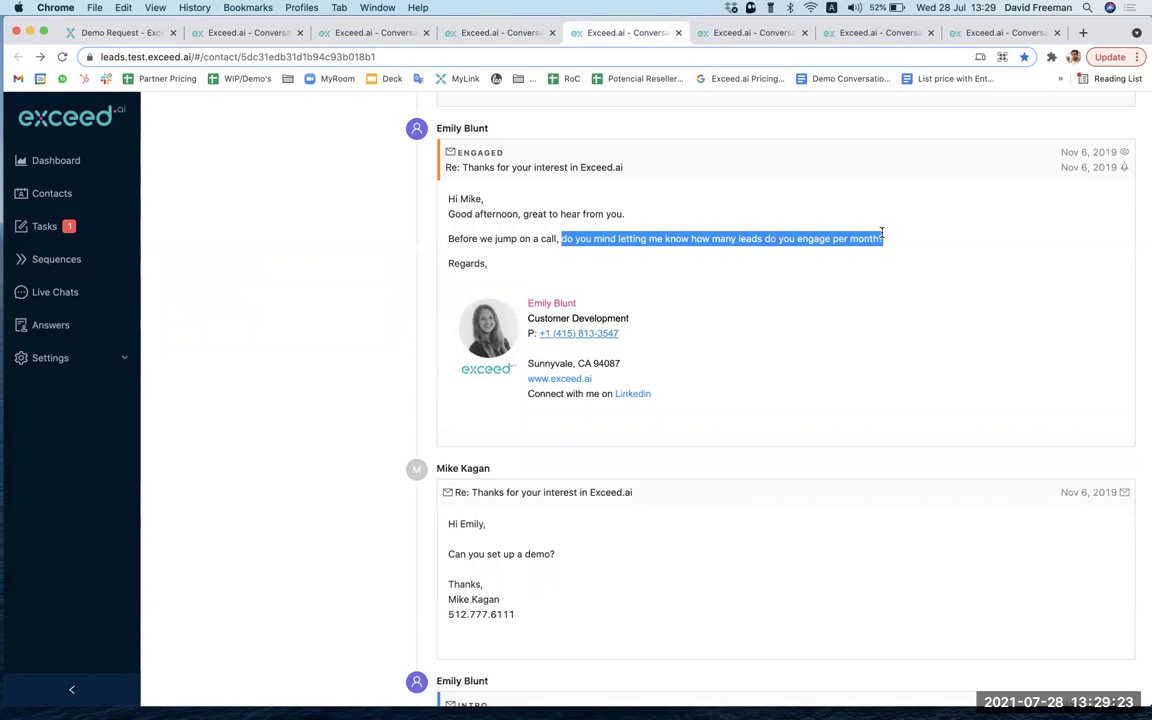
scroll(882, 232, up, 4)
scroll(882, 232, up, 2)
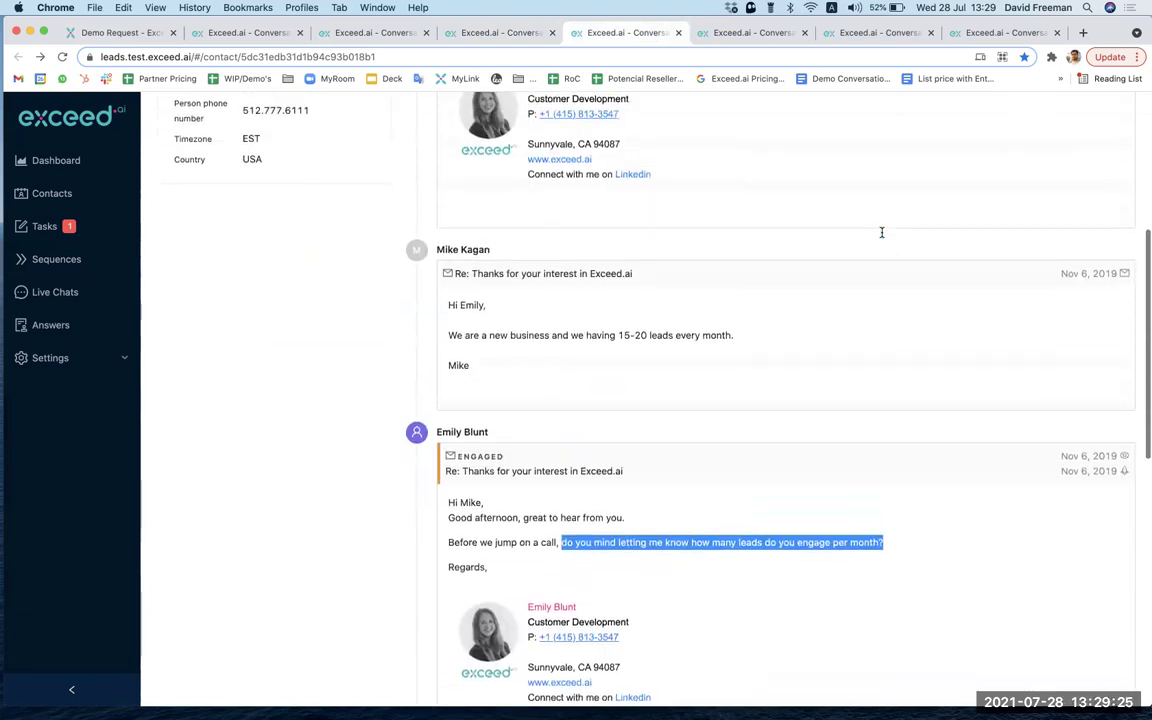
click(618, 340)
drag(618, 340, 736, 340)
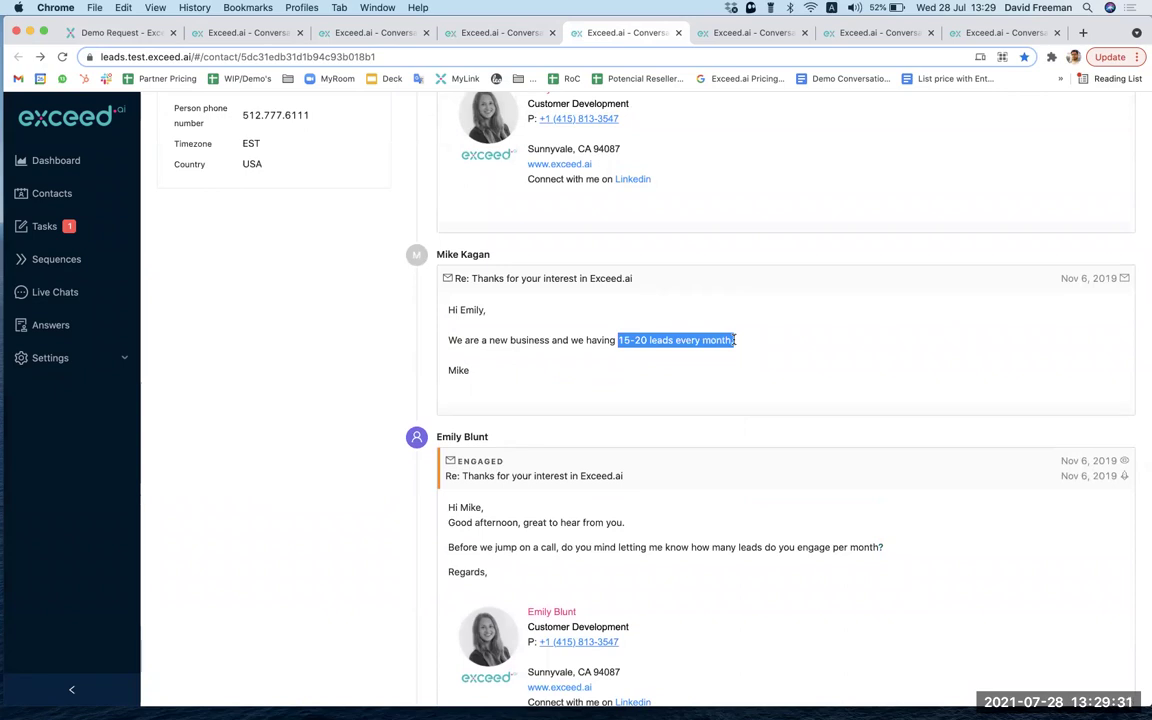
Step: Examine the Lead Not Fit email and the sequence's "Not a good fit" status against the contact's answer
scroll(560, 380, up, 4)
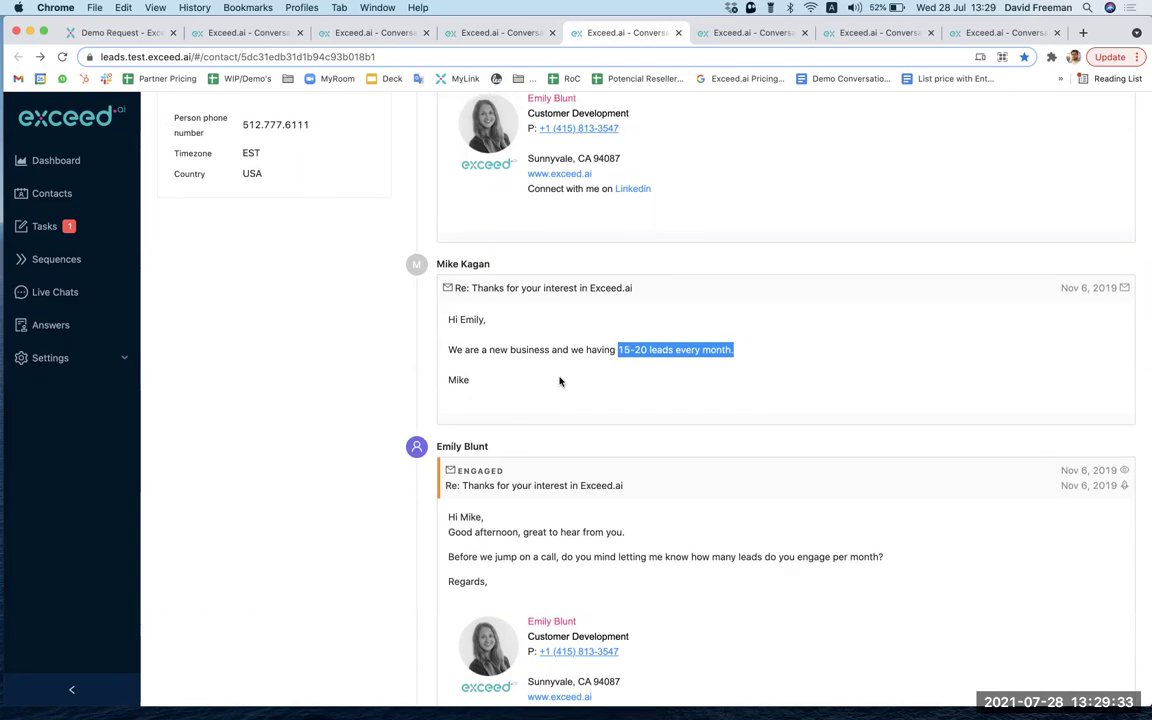
scroll(560, 380, down, 1)
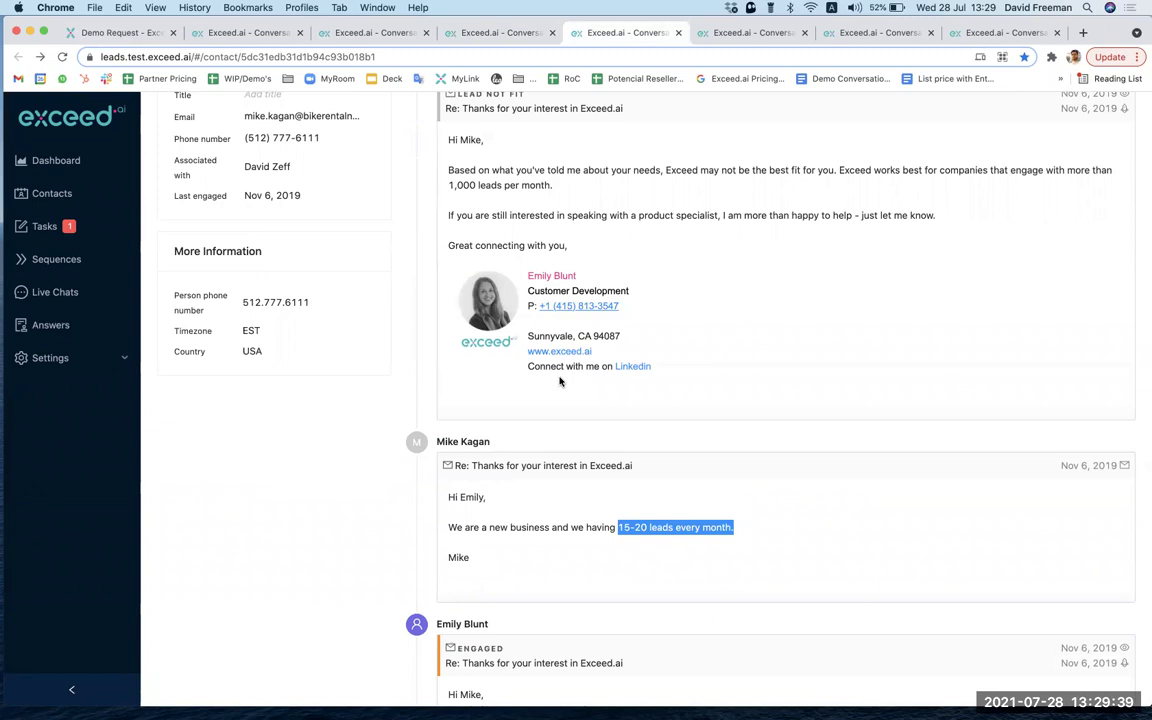
scroll(560, 380, up, 3)
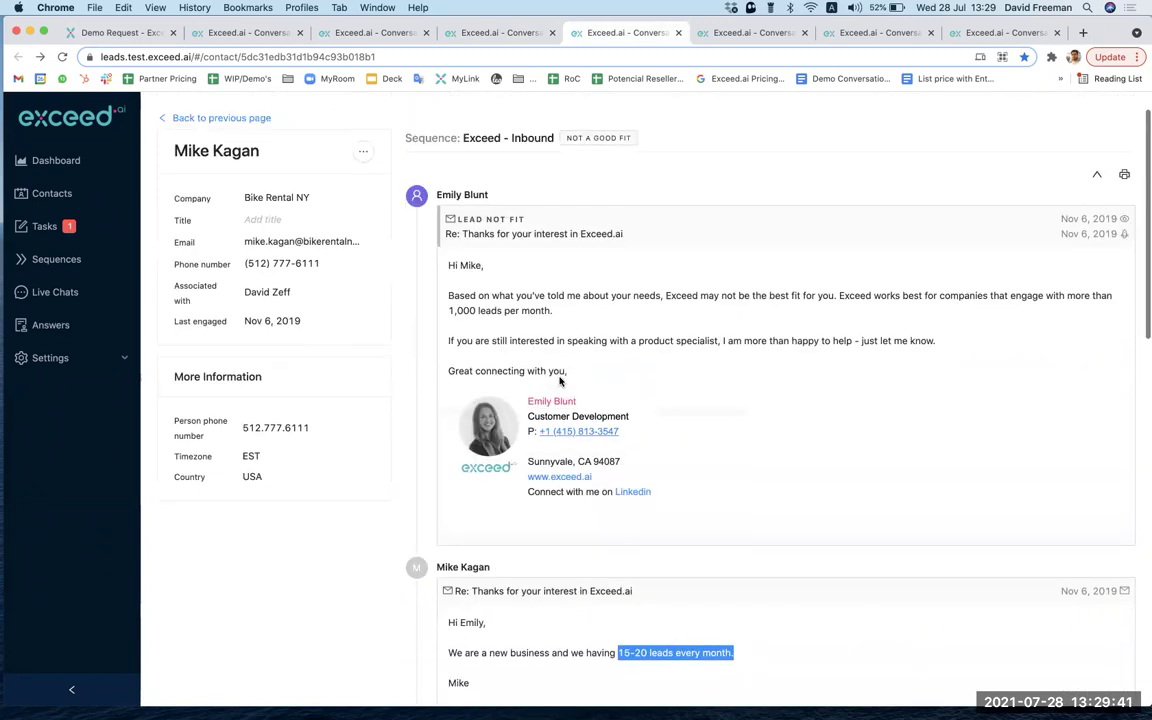
click(596, 135)
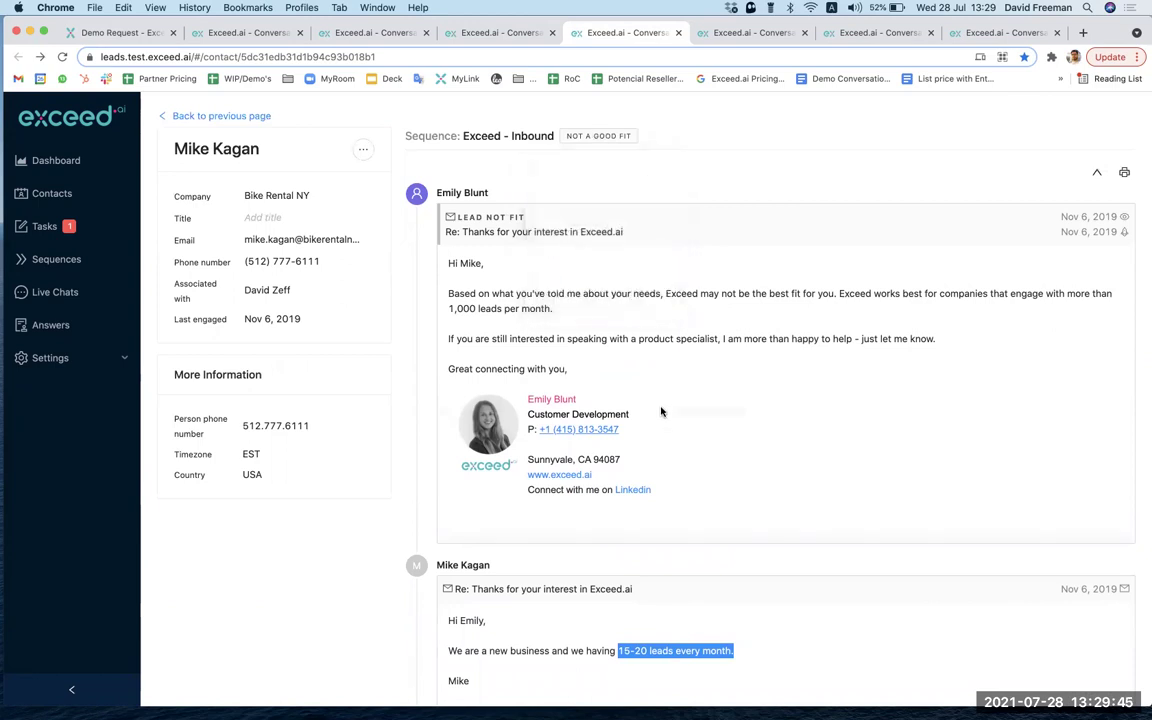
scroll(660, 390, down, 5)
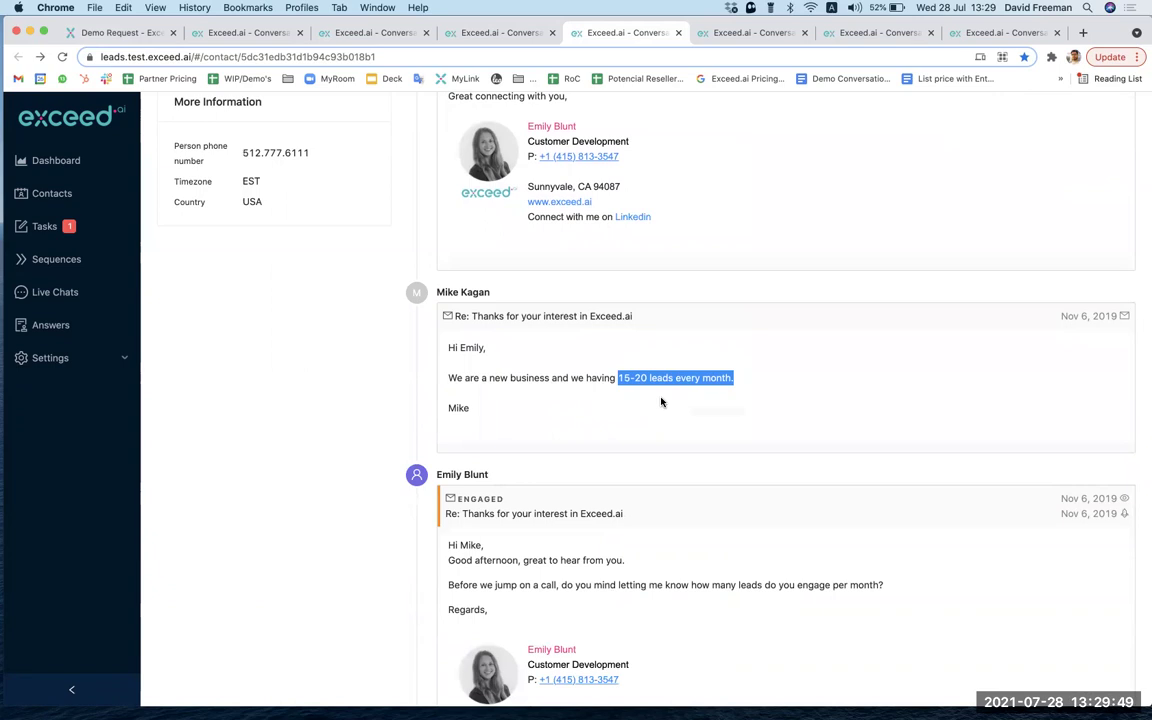
Step: Open the "Broker Dealer Select <> Exceed.ai" conversation and highlight "Not at this time." in the contact's reply
click(731, 35)
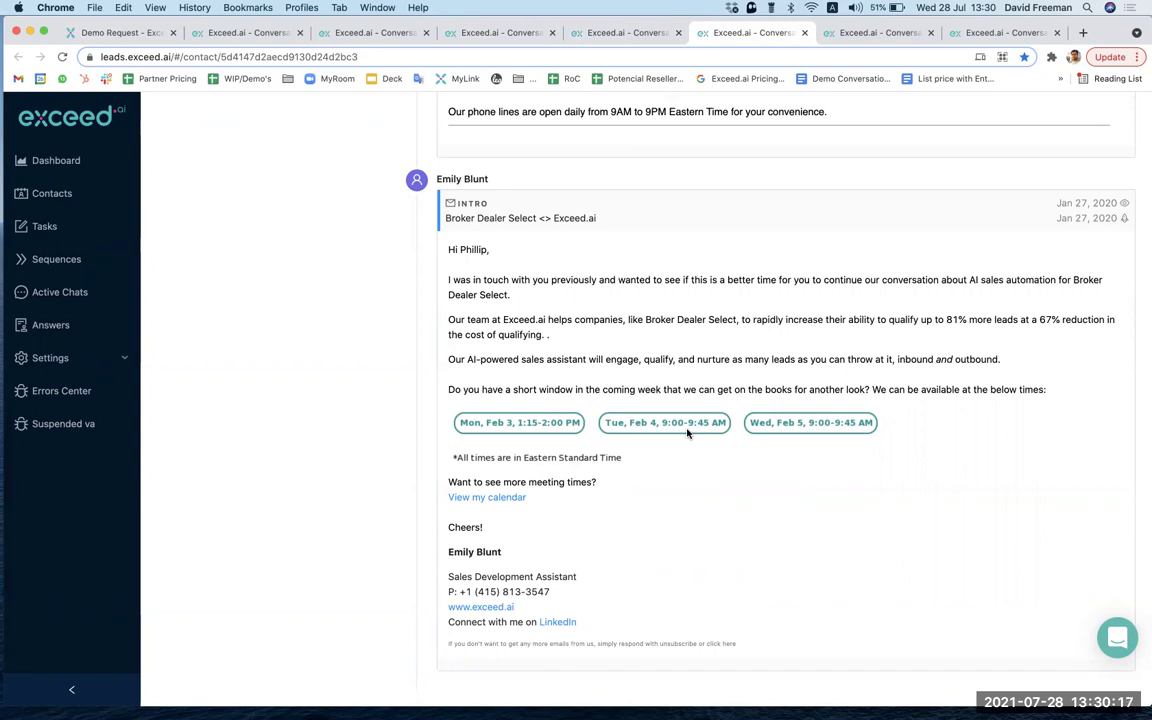
scroll(687, 432, up, 5)
scroll(687, 432, up, 1)
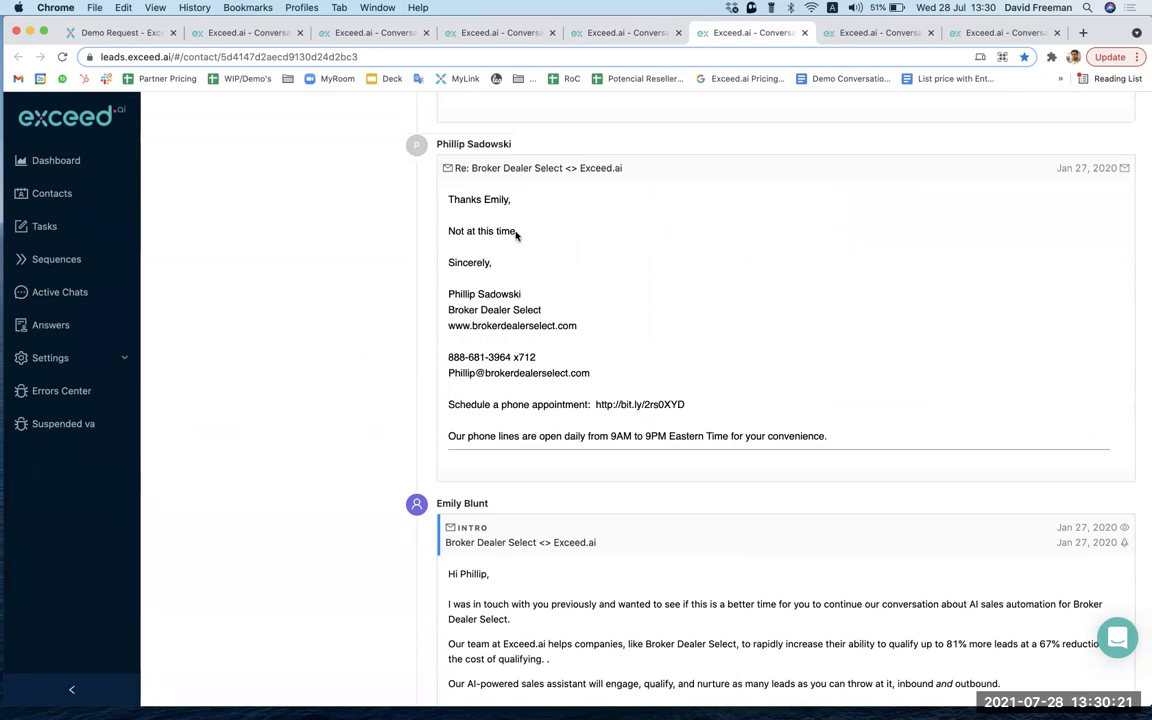
drag(517, 234, 443, 235)
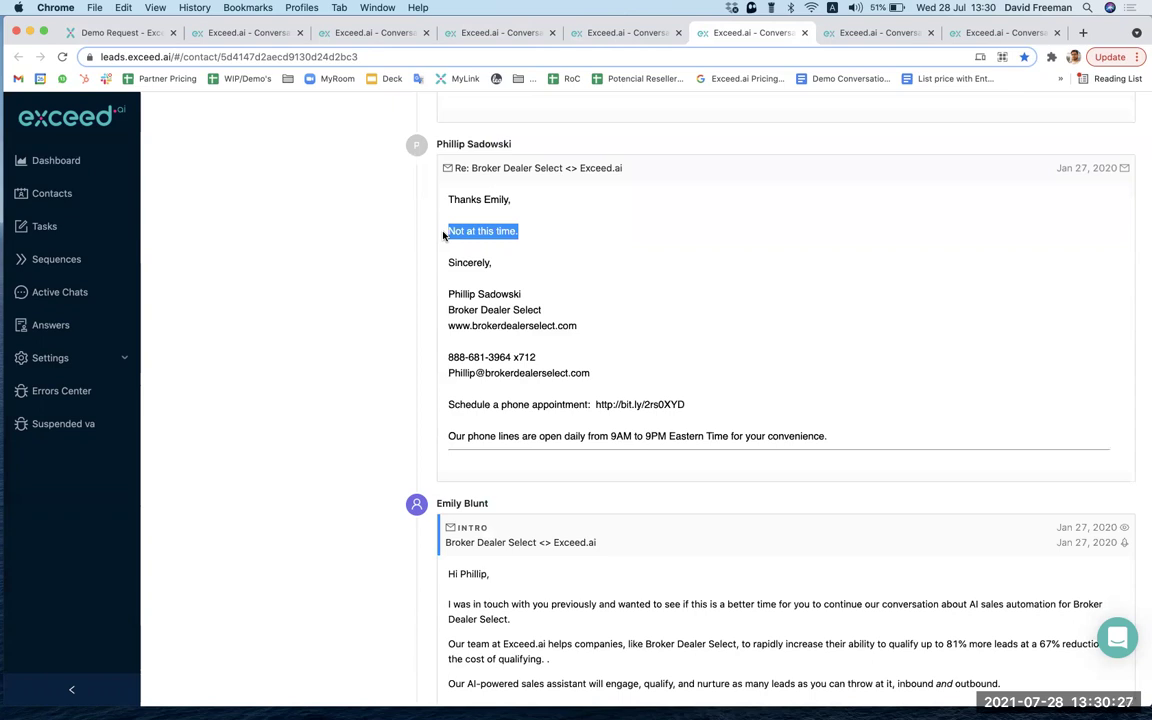
Step: Highlight the question "When do you expect this to become a top priority for you?" and the reply "6 months", and review the contact-later follow-up emails
scroll(444, 235, up, 5)
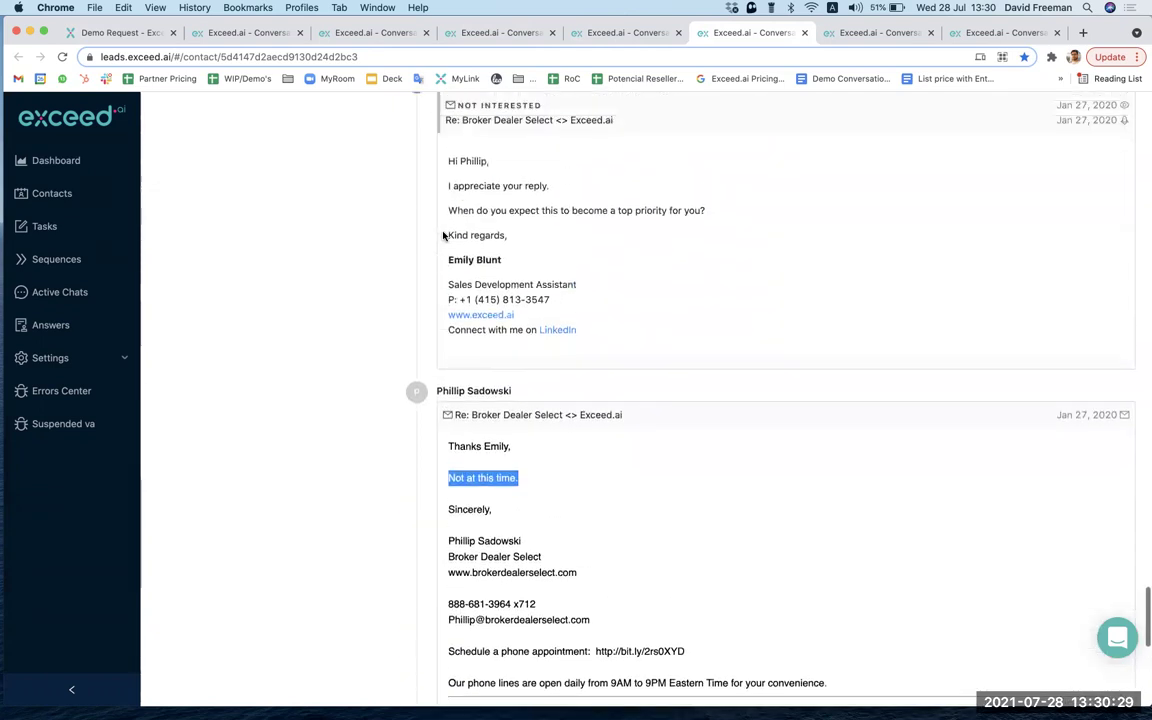
drag(445, 229, 707, 227)
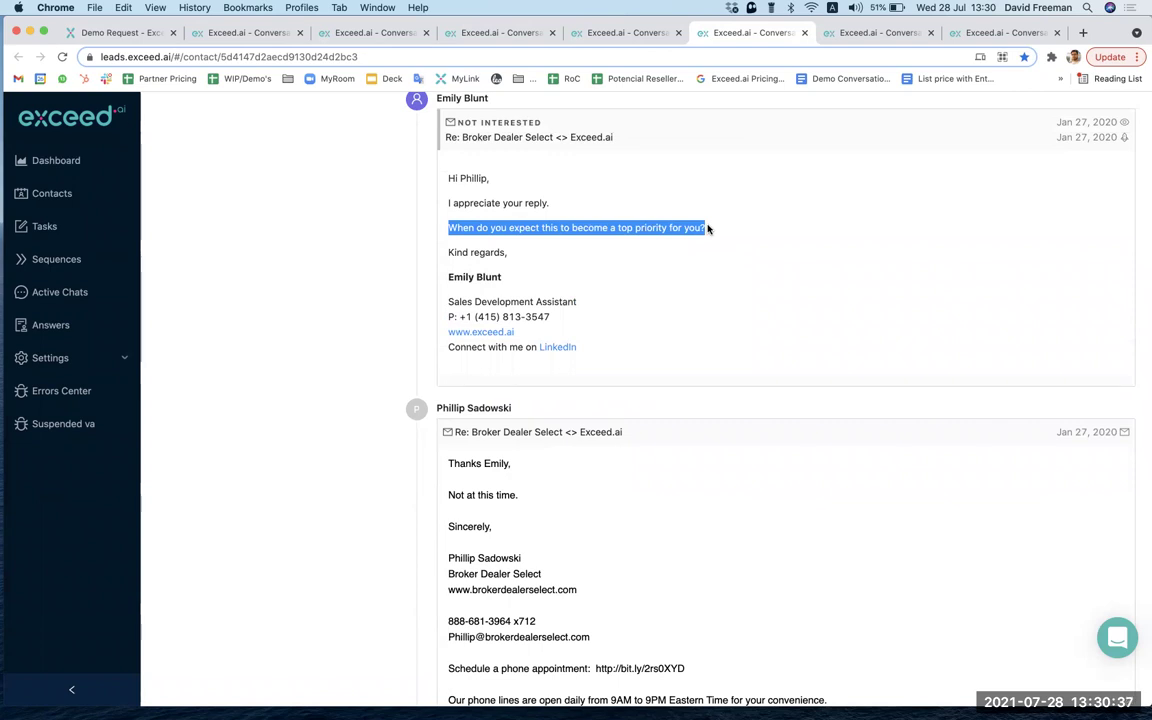
scroll(707, 227, up, 5)
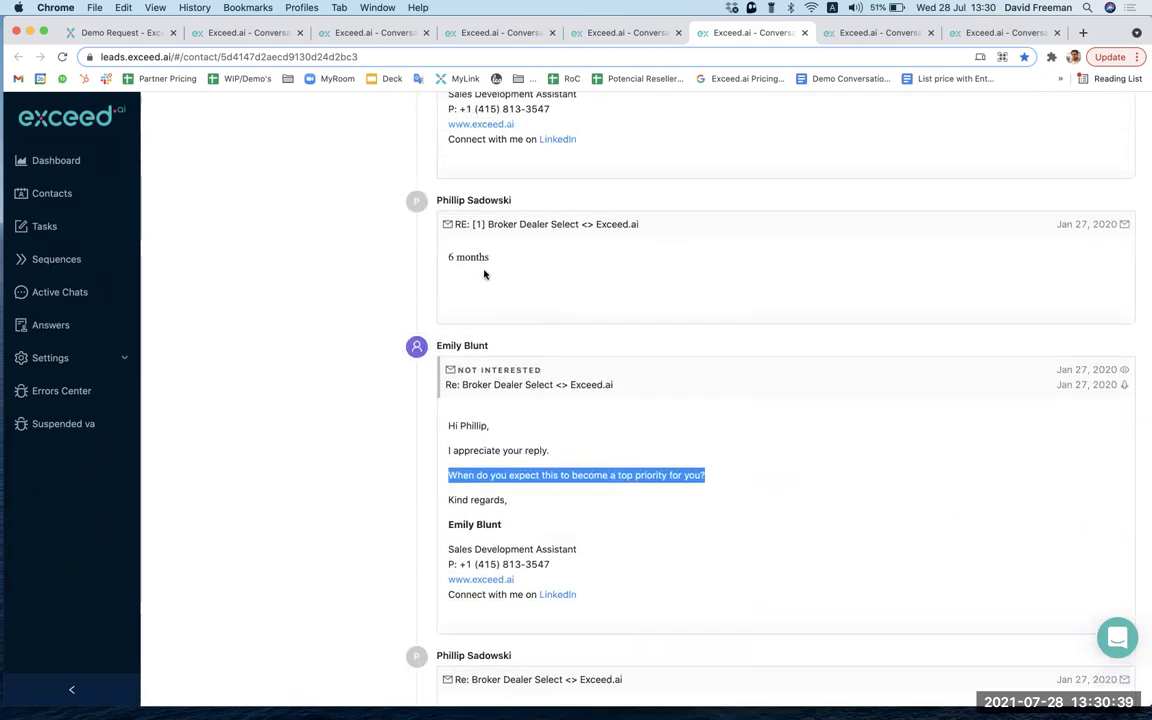
drag(494, 259, 400, 236)
scroll(546, 270, up, 5)
scroll(546, 270, up, 6)
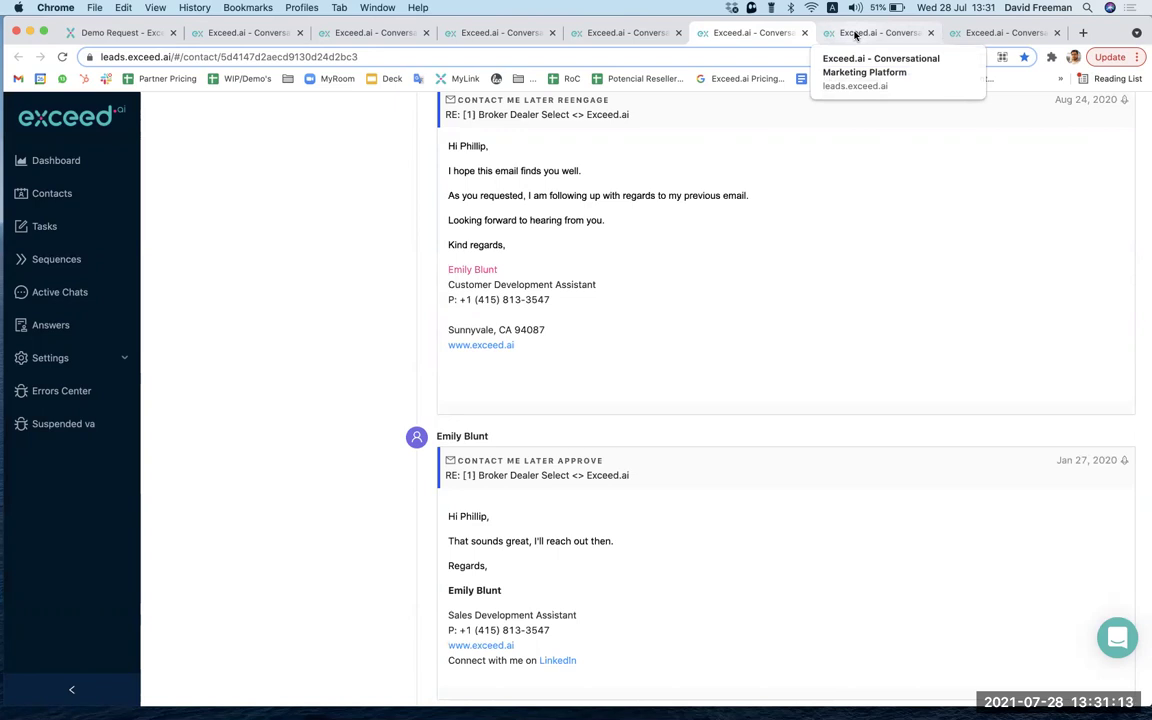
Step: Create a new email sequence named "Testtesttest" with the Inbound Sequence template
click(855, 36)
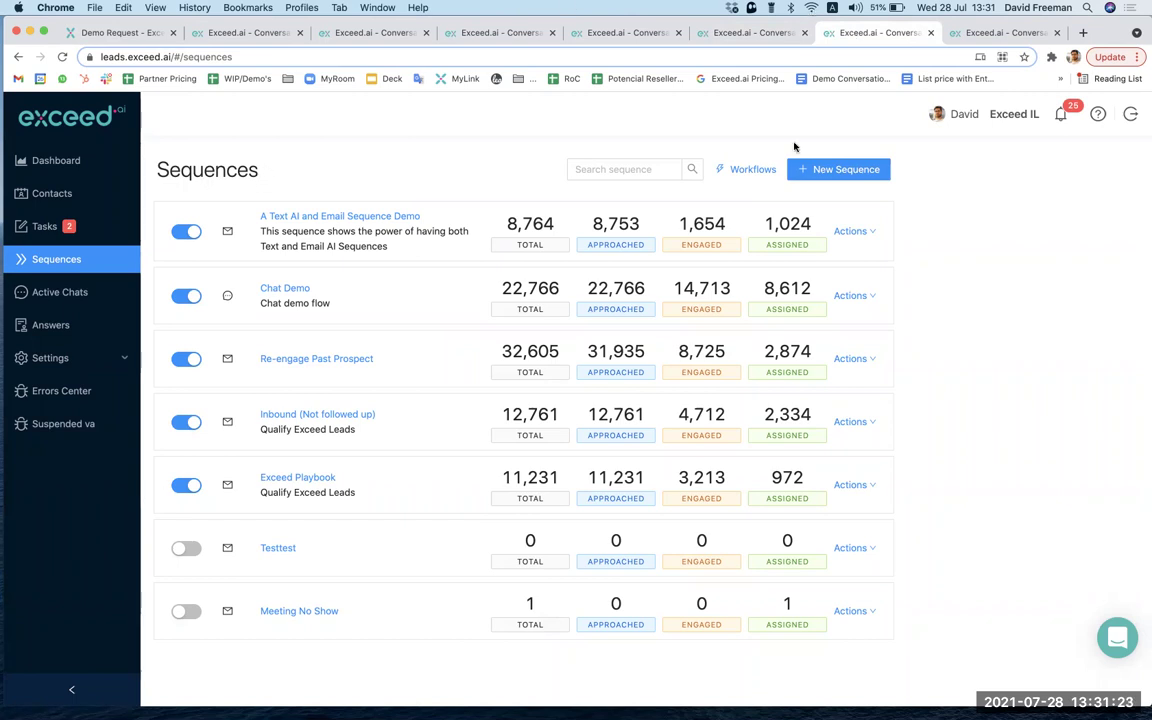
click(810, 168)
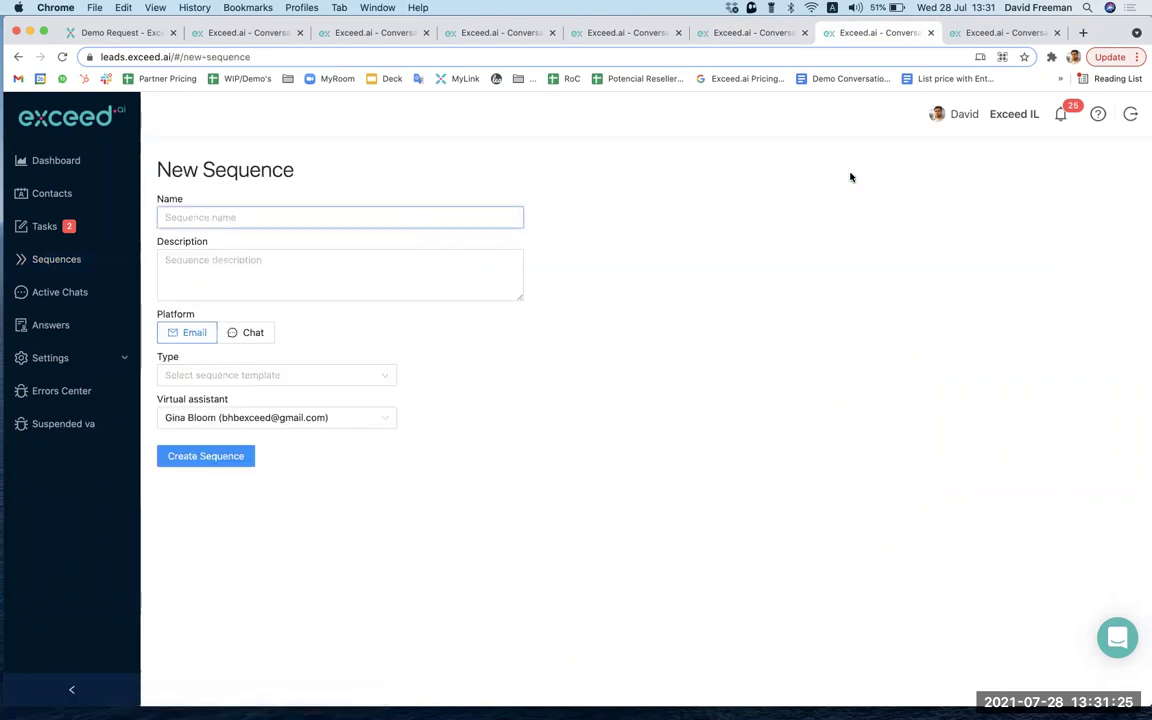
text(Testtest)
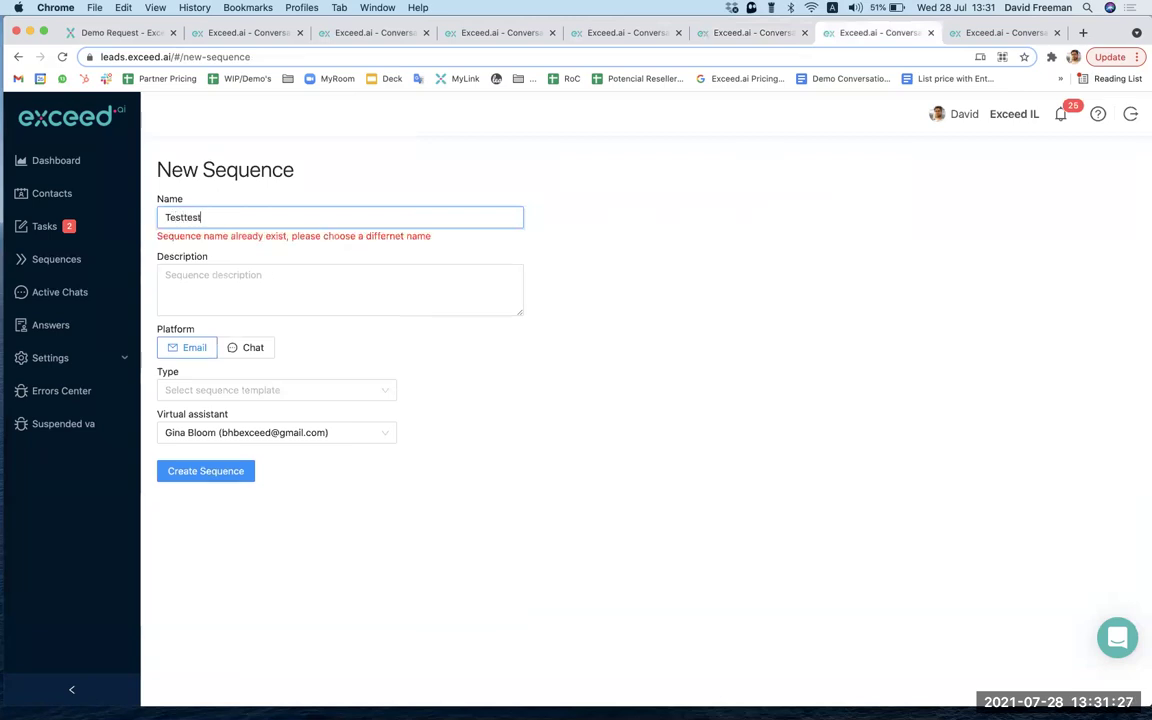
text(test)
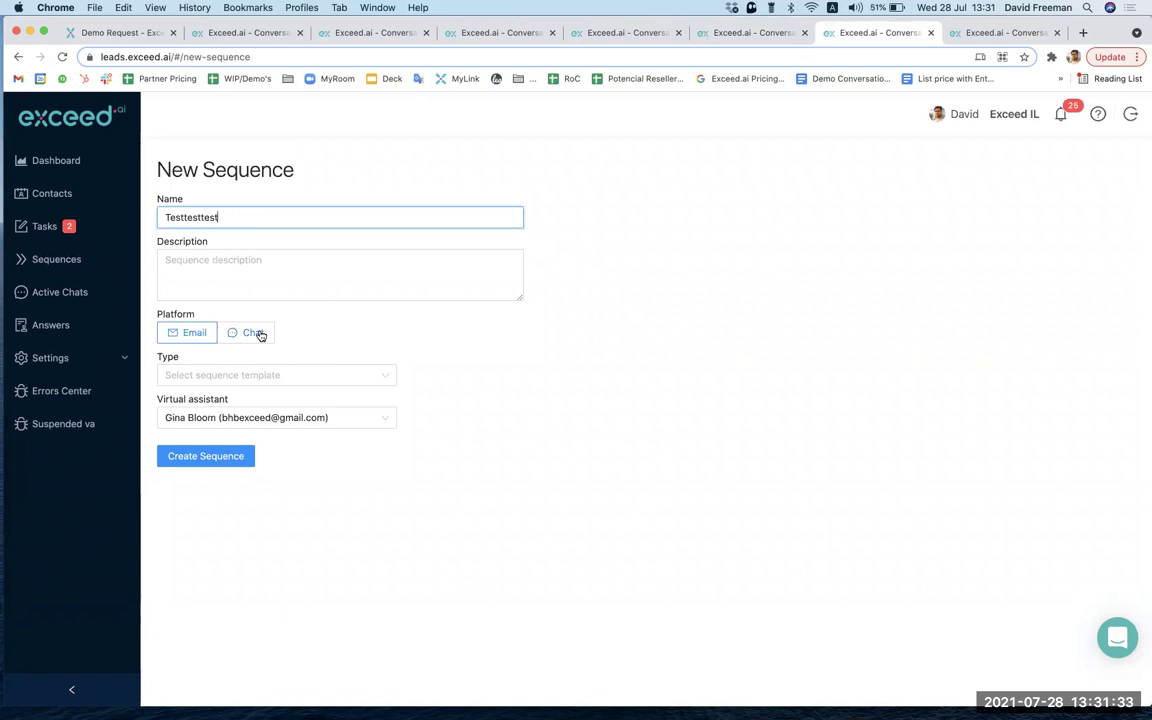
click(296, 378)
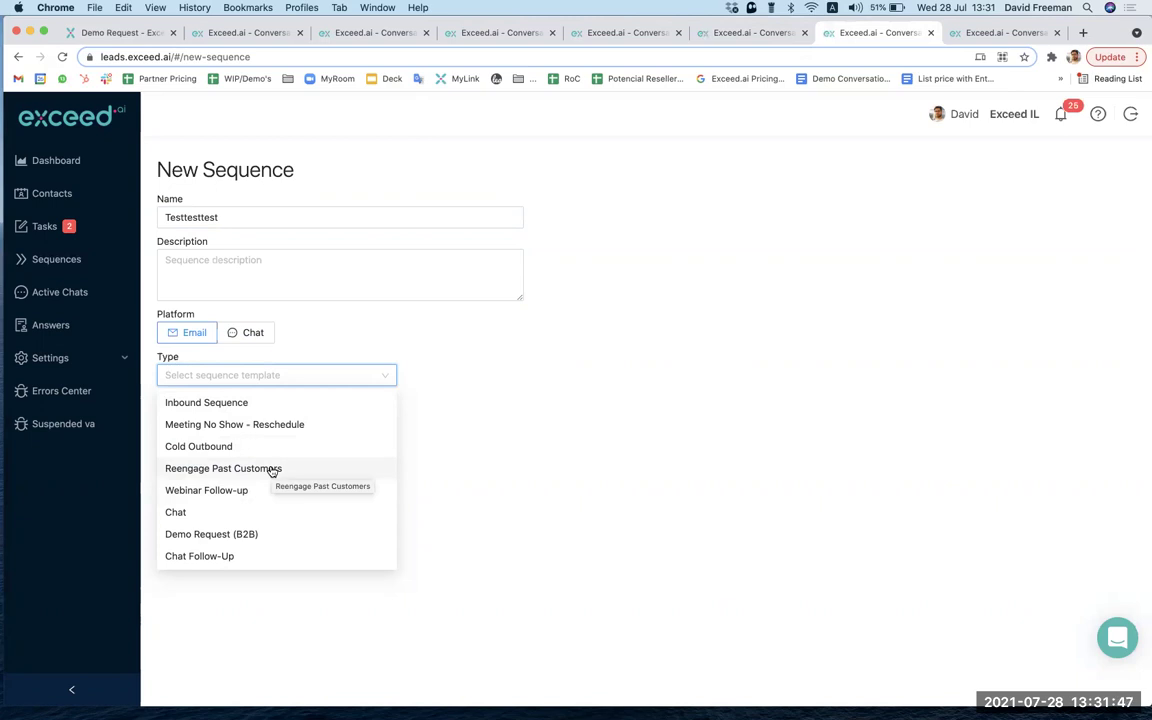
click(239, 403)
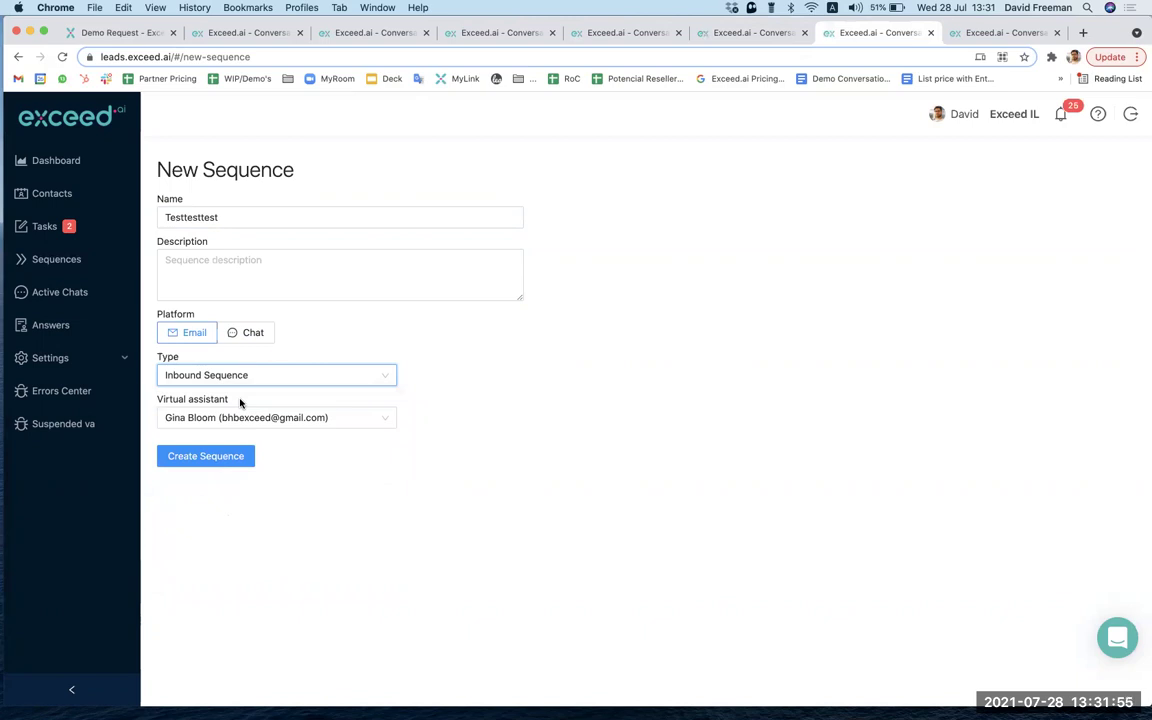
click(224, 459)
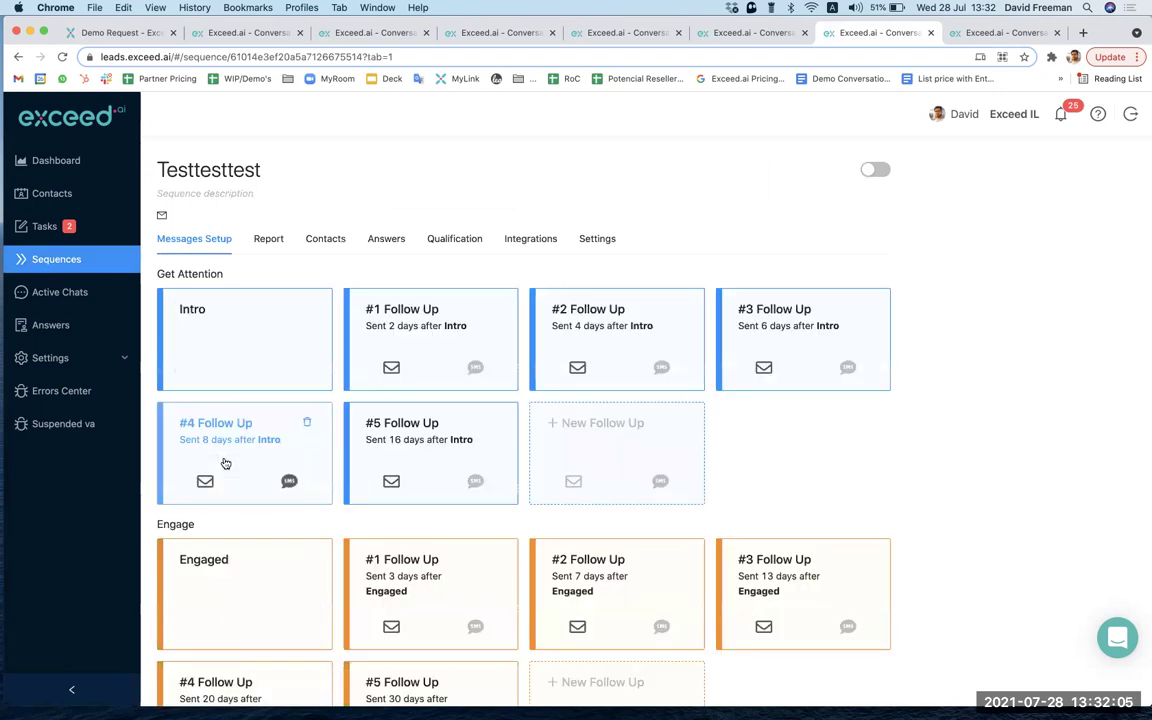
Step: Open the Handover message template, highlight the {assignedRepName} and {autoMeetingScheduleOptions} variables, and close it without changes
scroll(225, 463, down, 6)
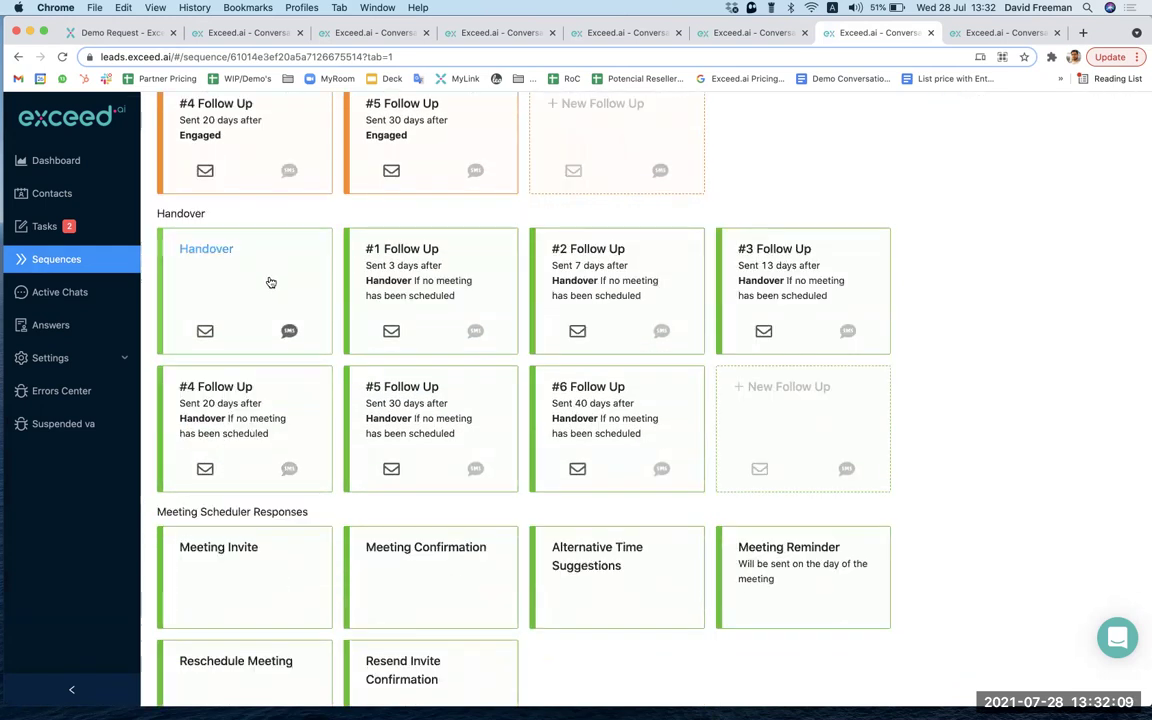
click(270, 283)
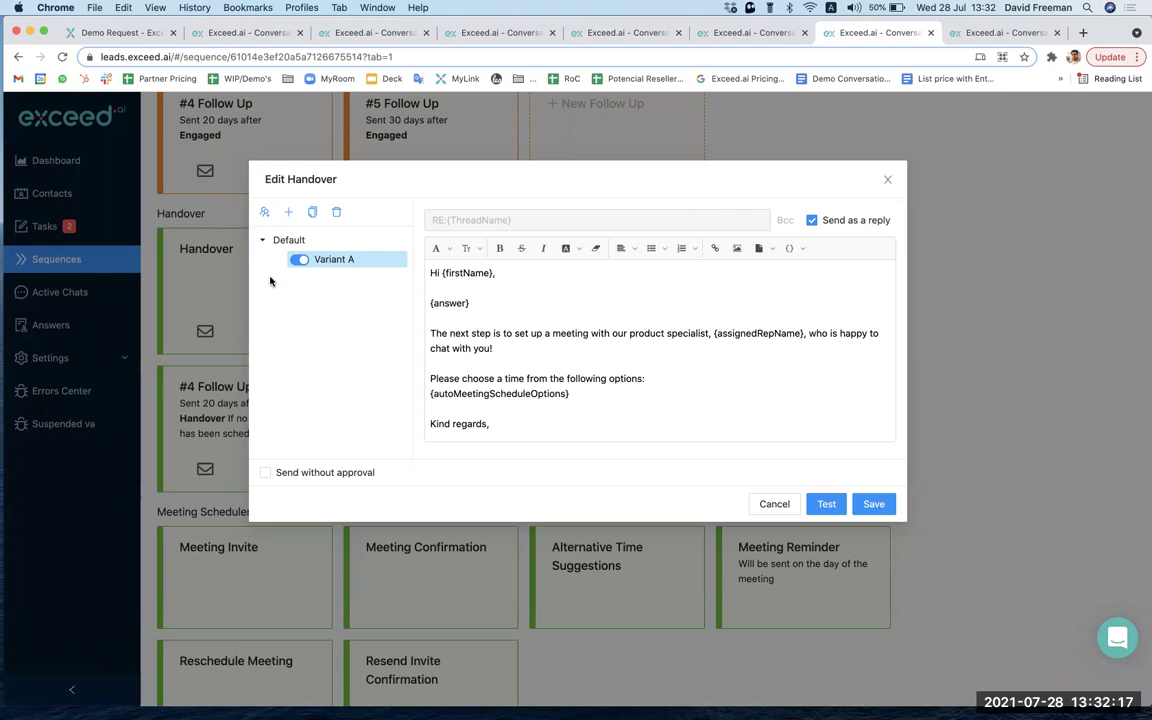
drag(714, 333, 806, 336)
drag(570, 394, 425, 395)
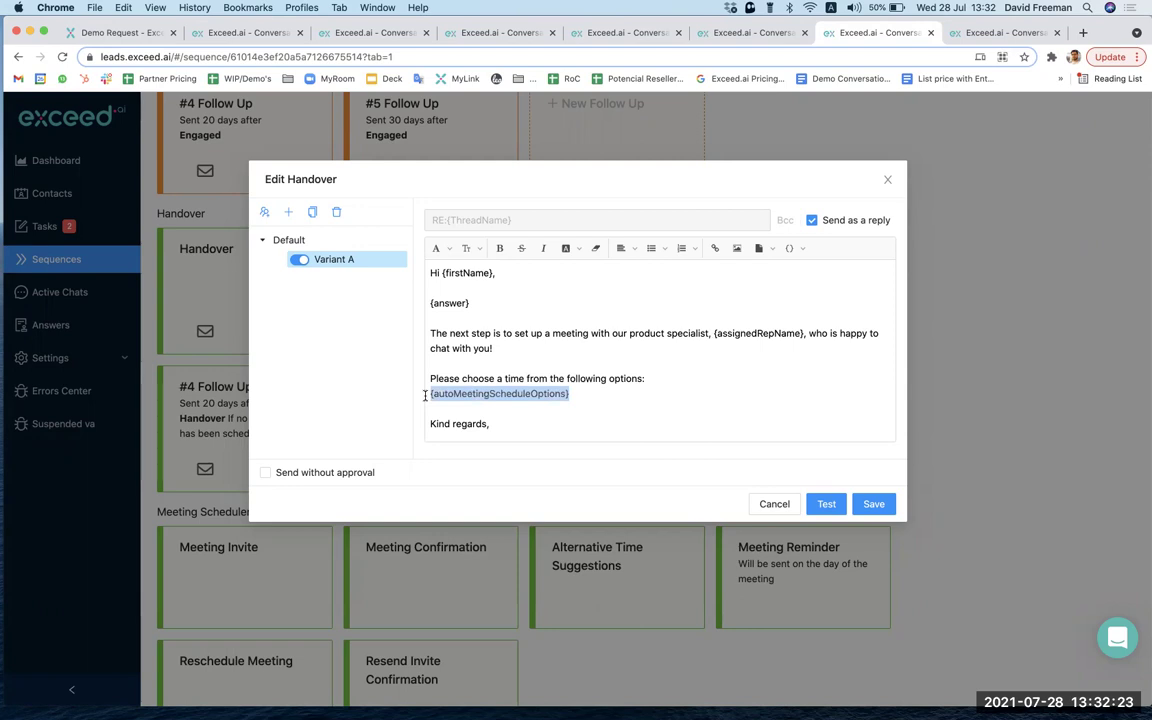
click(888, 180)
Step: Highlight the Ended section heading, and view the Wrong Person message template without changing it
scroll(853, 399, down, 5)
scroll(853, 399, down, 2)
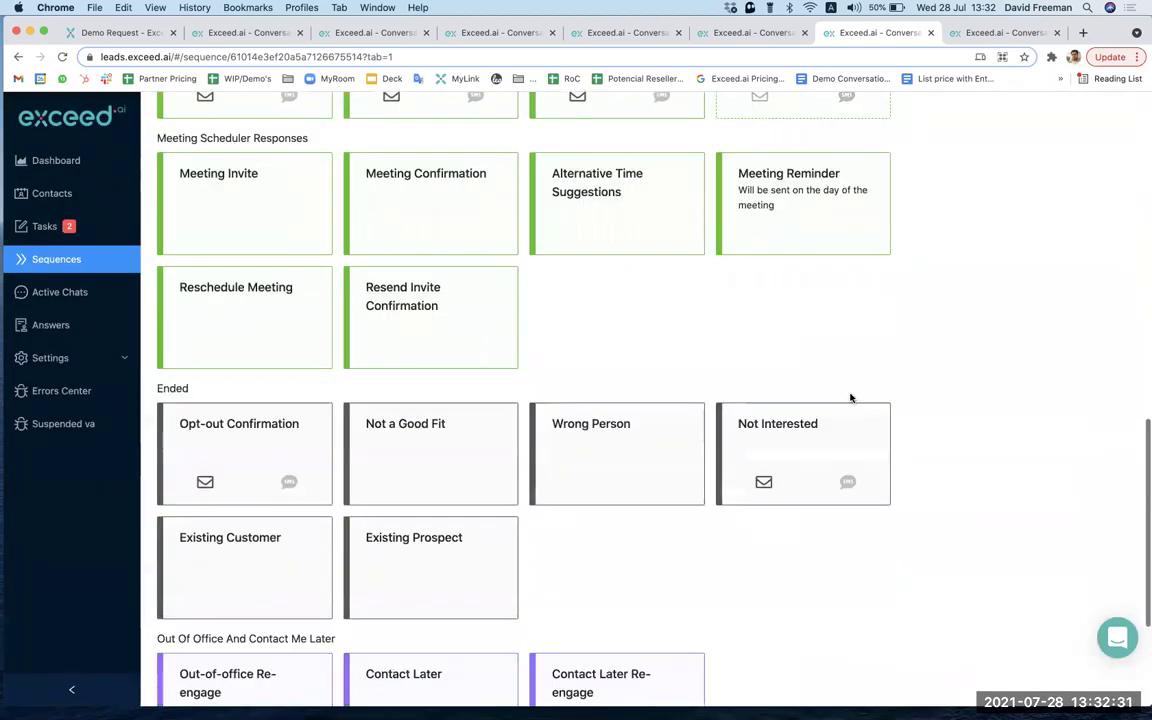
drag(185, 391, 151, 391)
click(596, 472)
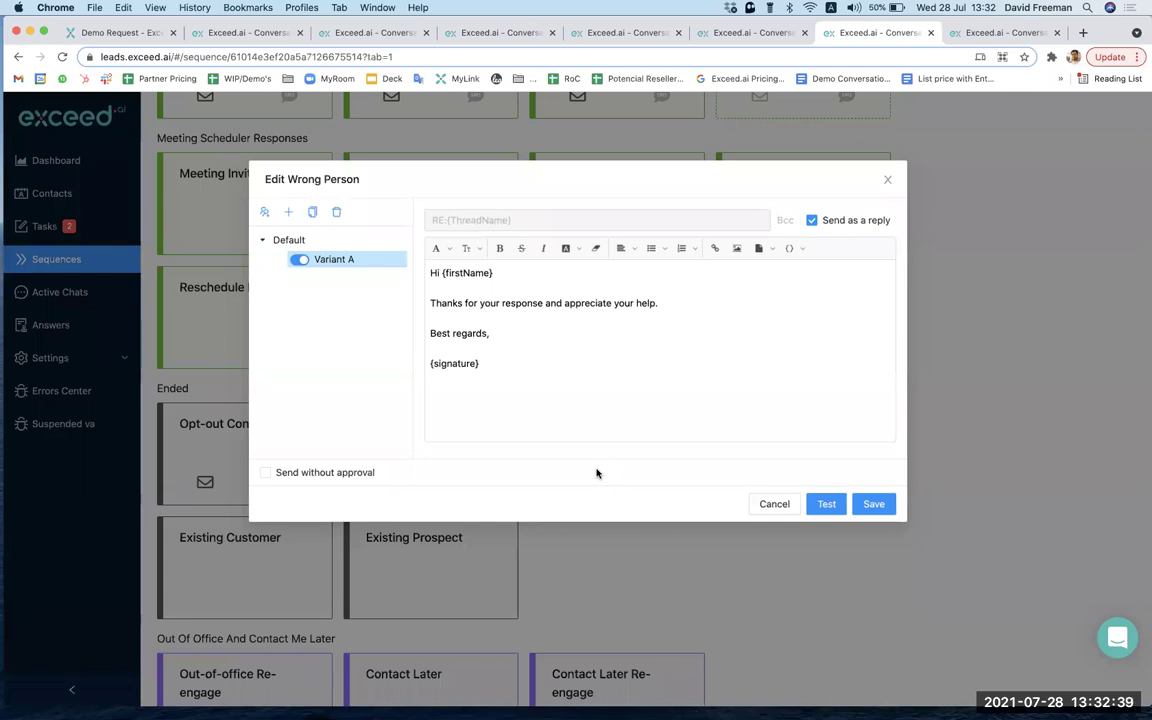
click(887, 180)
Step: Highlight the Out Of Office And Contact Me Later heading and the Contact Later Re-engage template's follow-up sentence, and view the Referral Intro template
scroll(587, 553, down, 5)
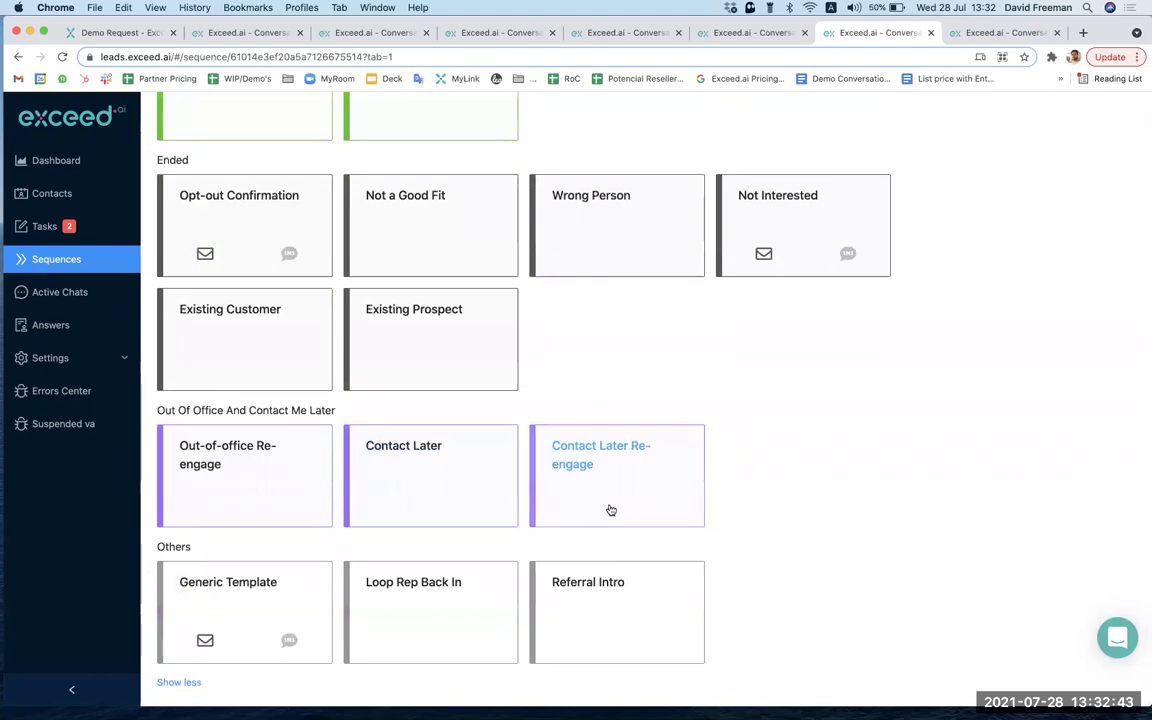
drag(155, 410, 342, 414)
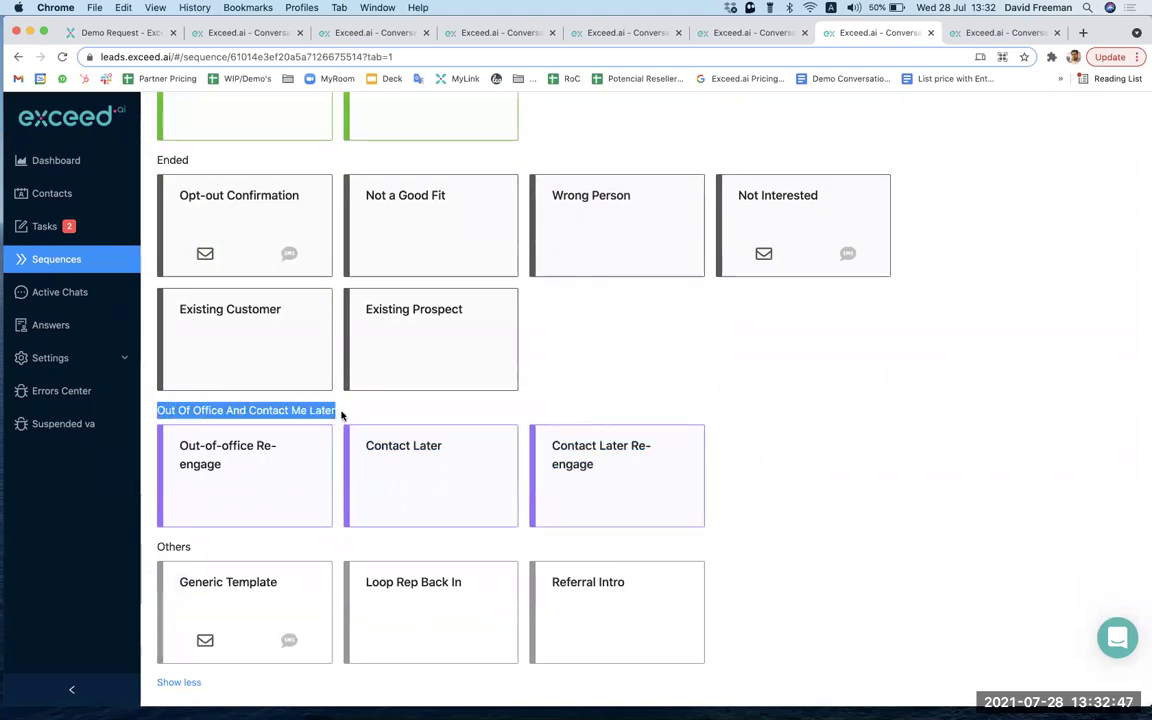
click(643, 476)
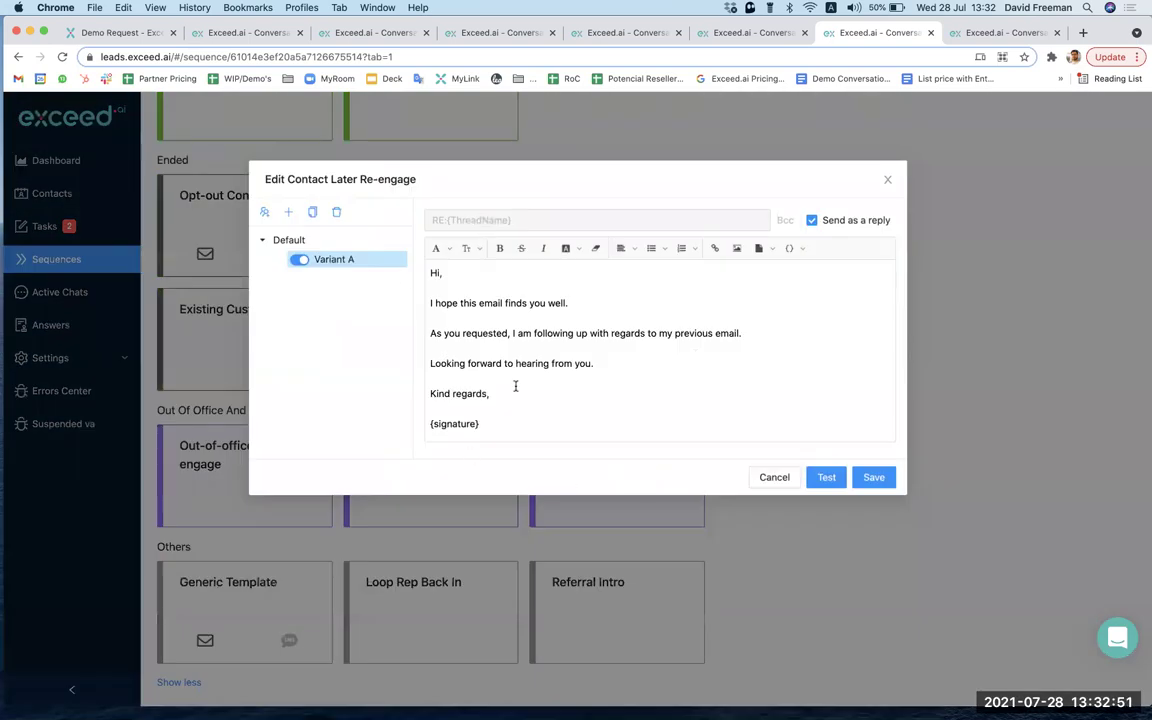
drag(430, 333, 756, 339)
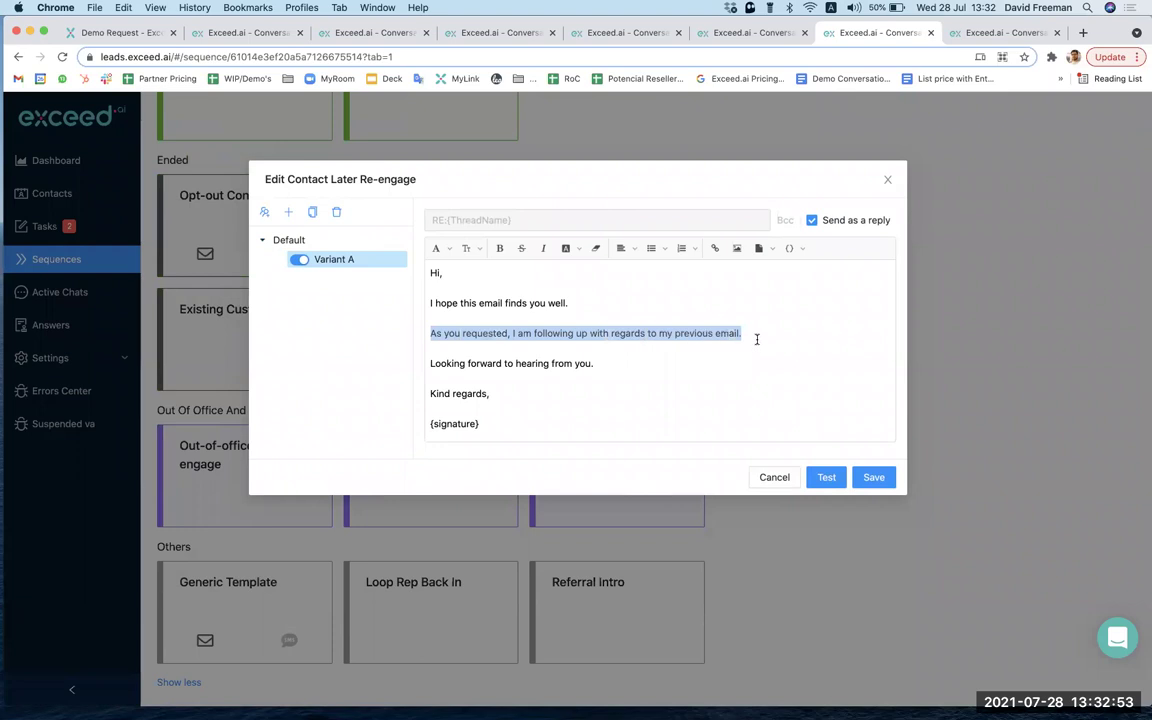
click(888, 183)
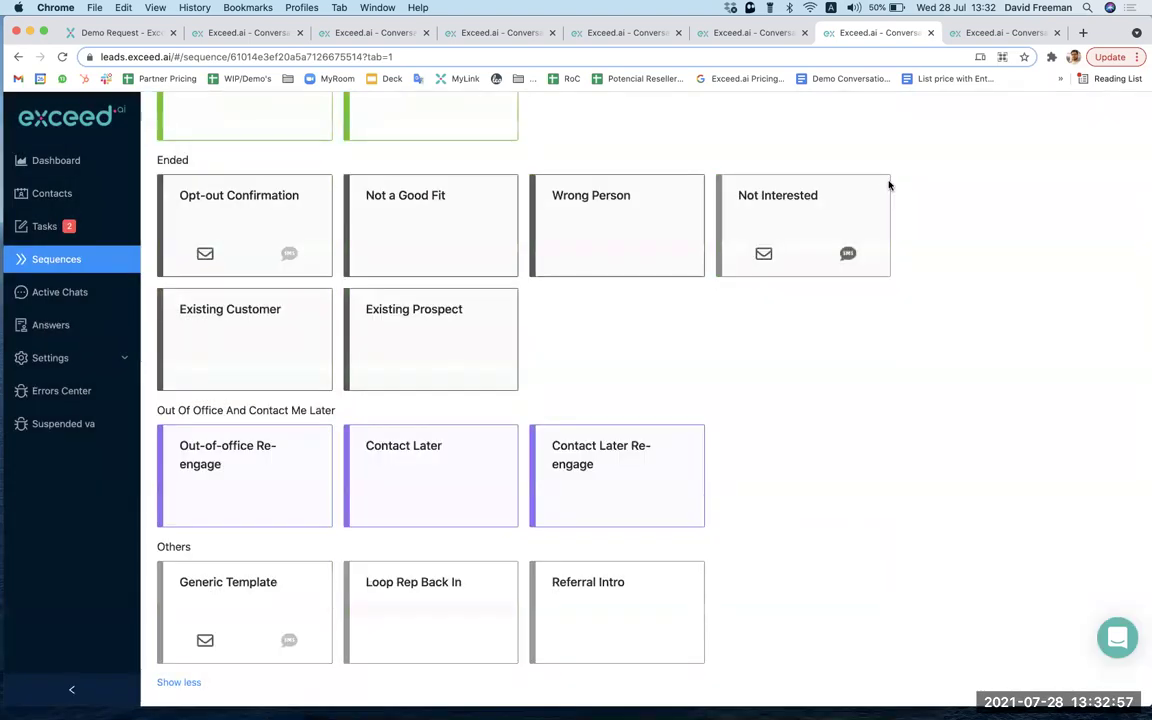
click(594, 644)
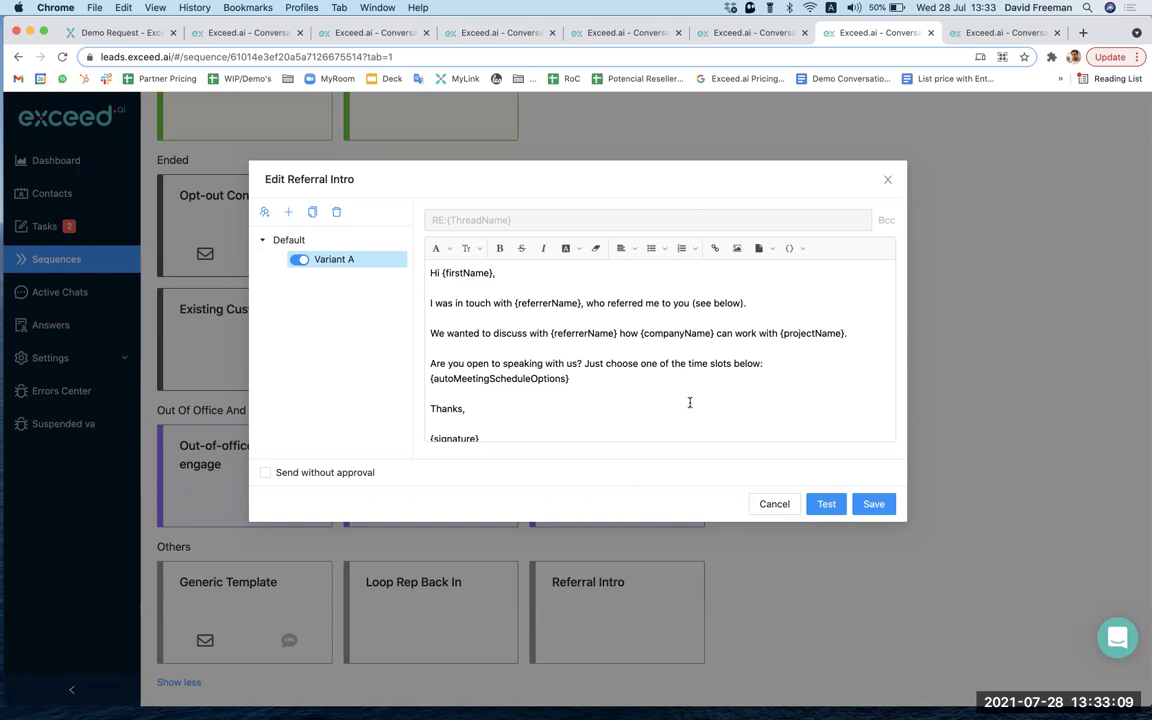
click(887, 180)
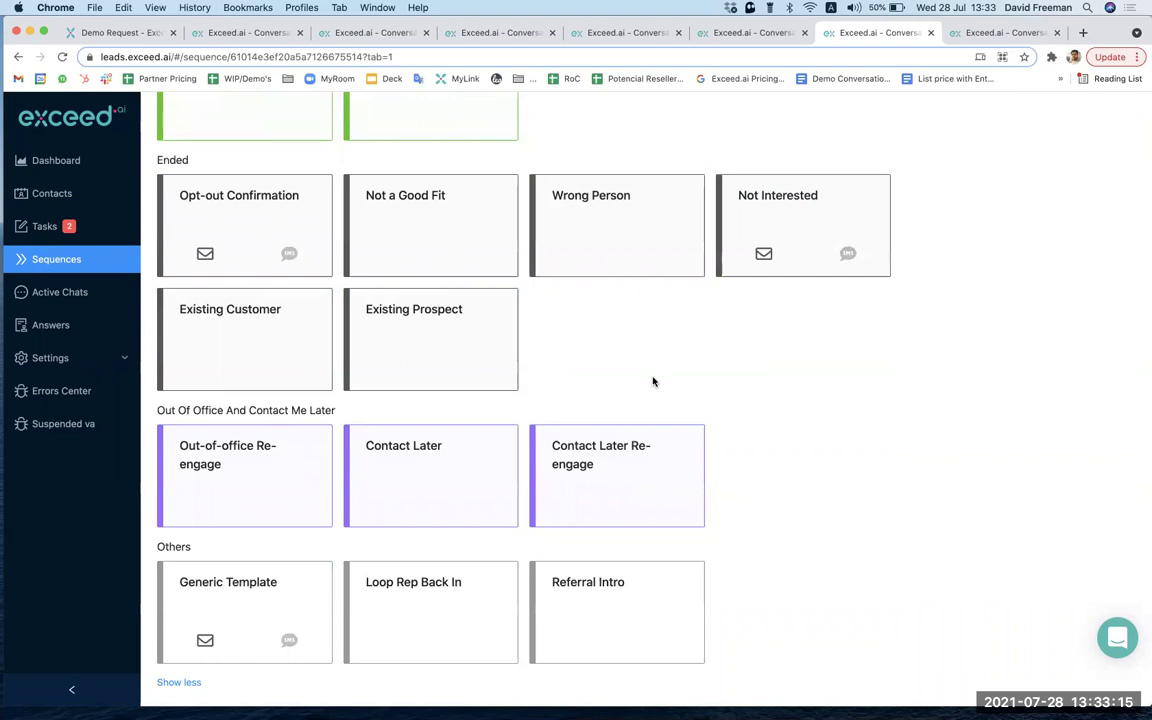
Step: Open the Intro message template, highlight its whole body, and look through the variables available for insertion
scroll(653, 381, up, 10)
click(250, 352)
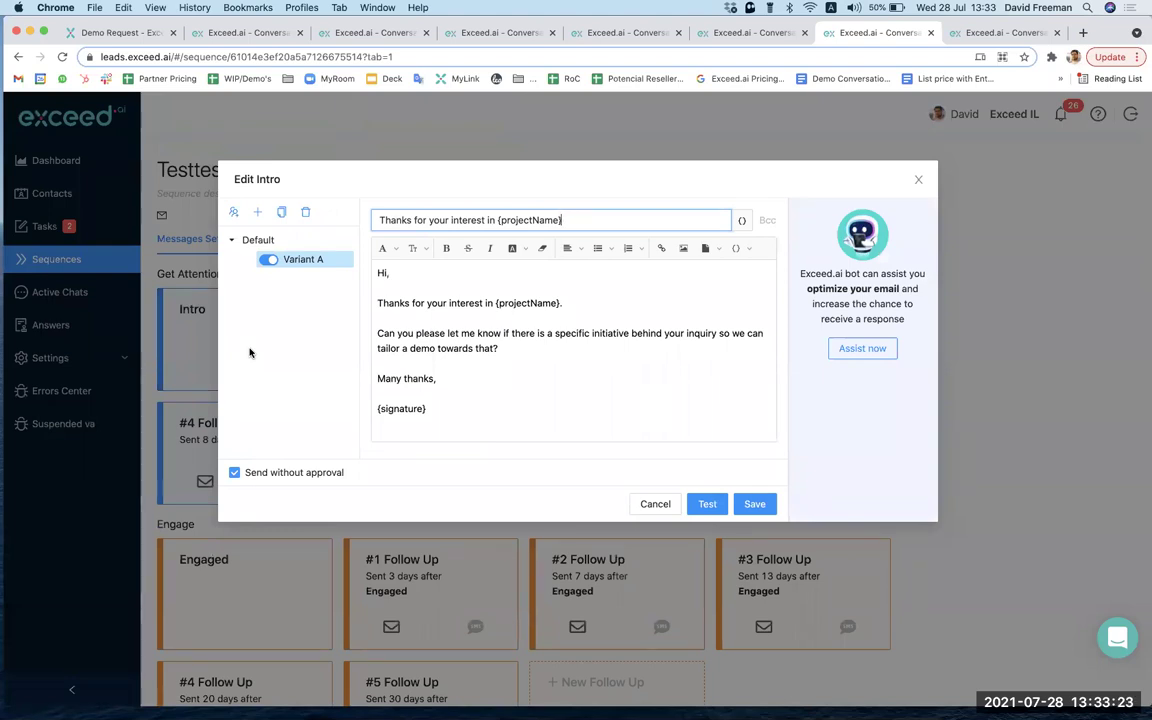
mouse_move(440, 411)
mouse_down()
mouse_move(350, 345)
mouse_move(353, 260)
mouse_up()
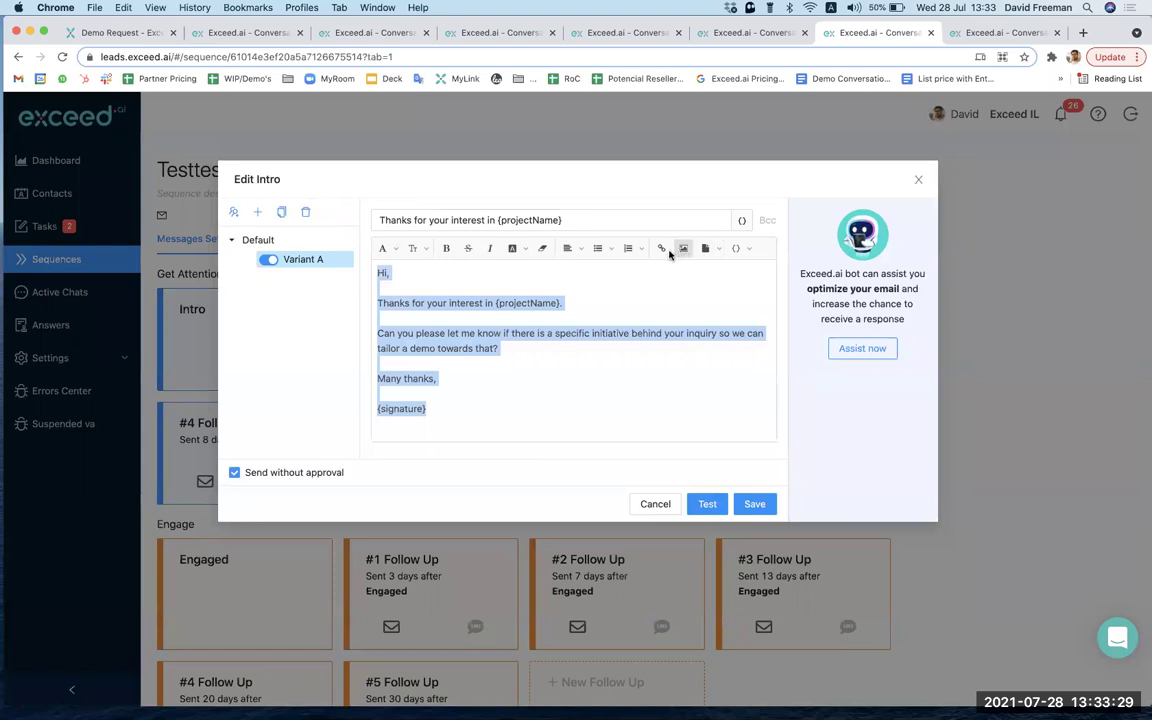
click(746, 248)
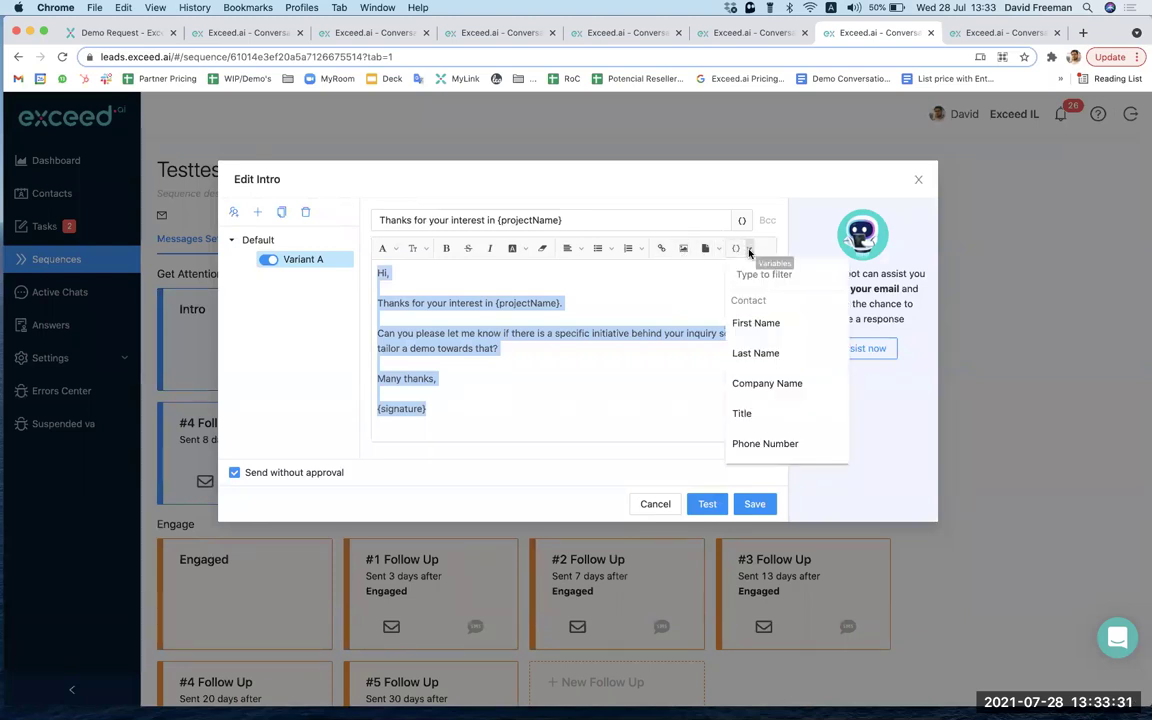
scroll(778, 361, down, 5)
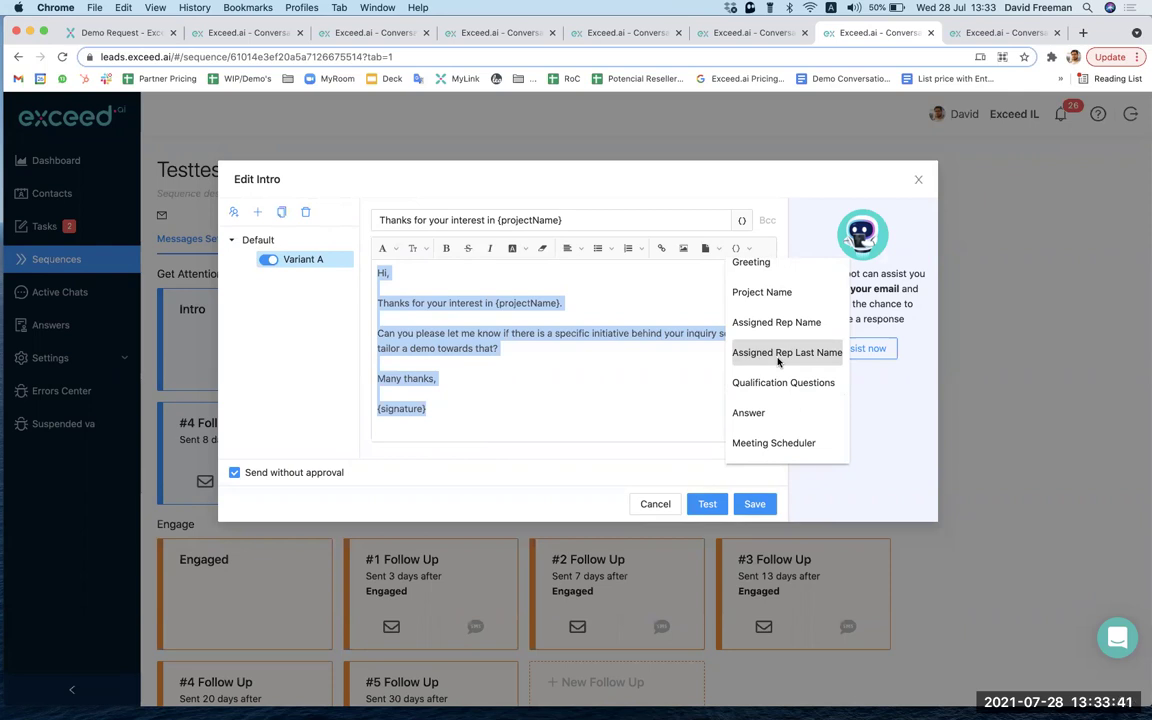
click(281, 294)
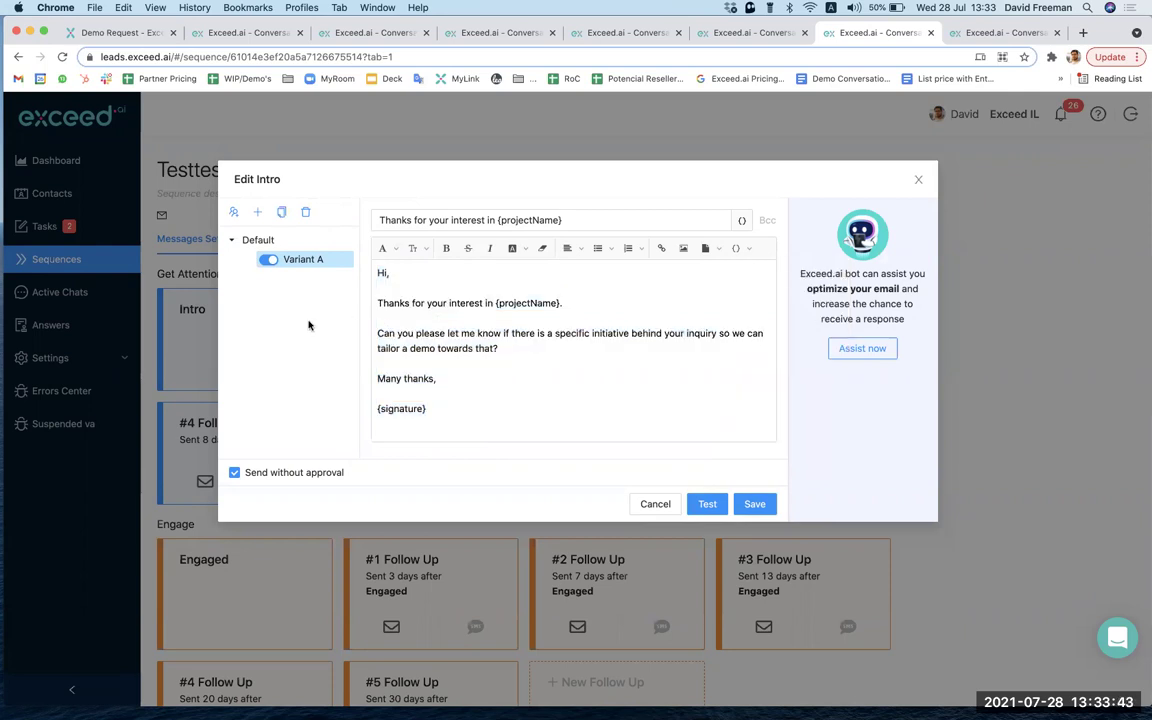
Step: Add Variants B through F to the Intro message, switch all five off, and return to Variant A
click(255, 213)
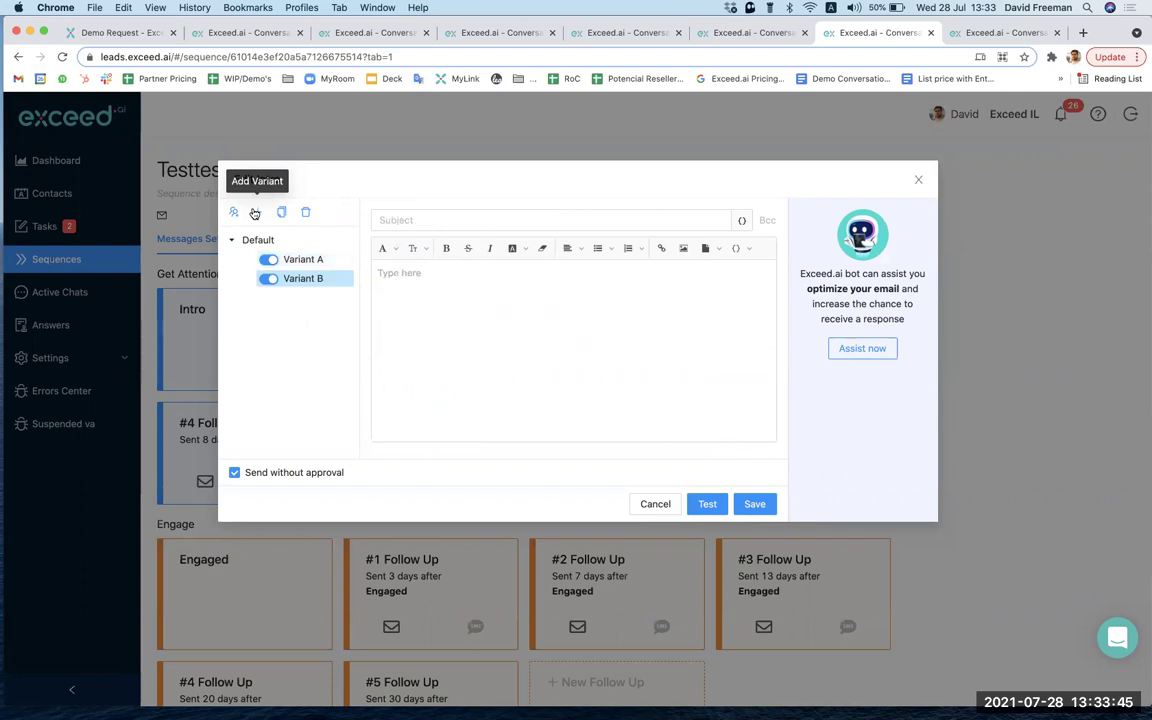
click(255, 213)
click(255, 213)
click(255, 213)
click(255, 213)
click(268, 279)
click(268, 298)
click(268, 317)
click(268, 336)
click(268, 355)
click(295, 260)
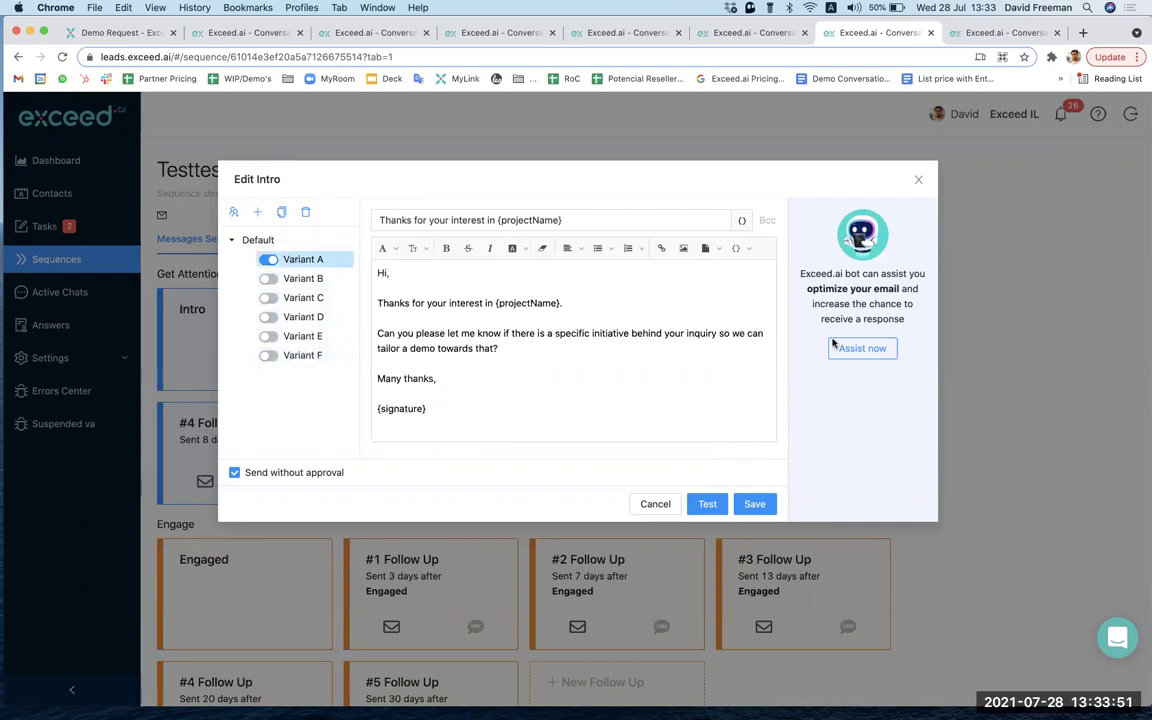
Step: Run the bot's email assessment on Intro Variant A, highlight its response-chance rating and first-name suggestion, and close the template without saving
click(863, 350)
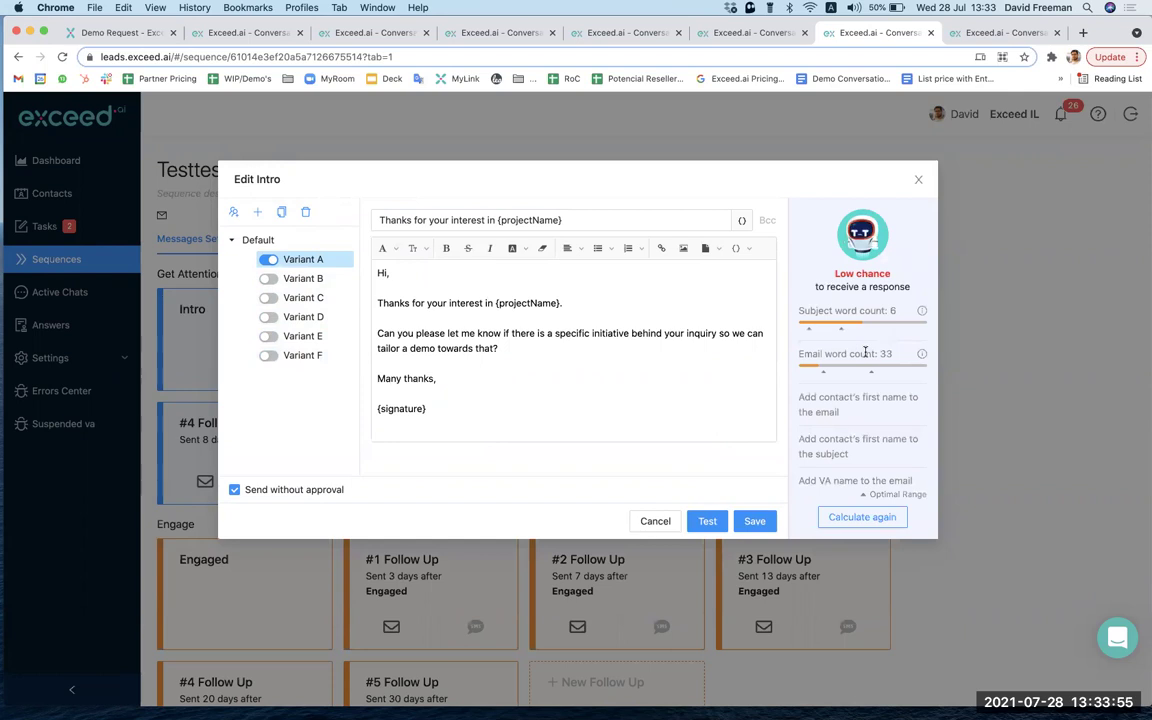
drag(835, 273, 893, 280)
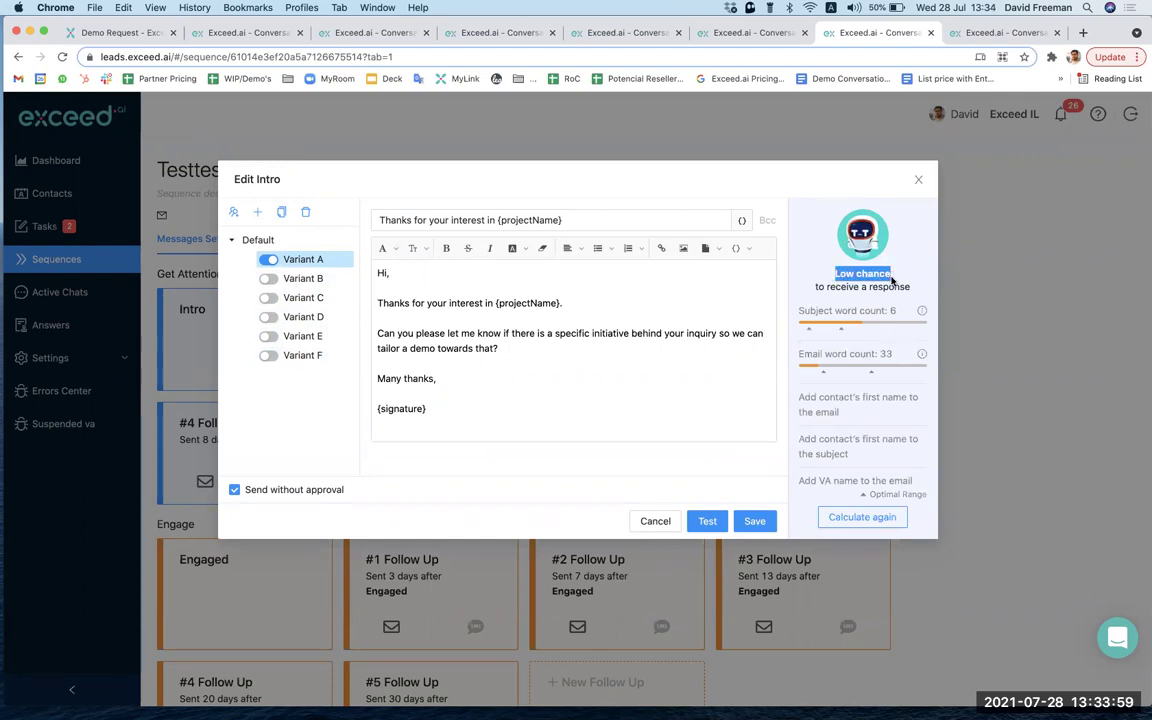
drag(800, 397, 851, 418)
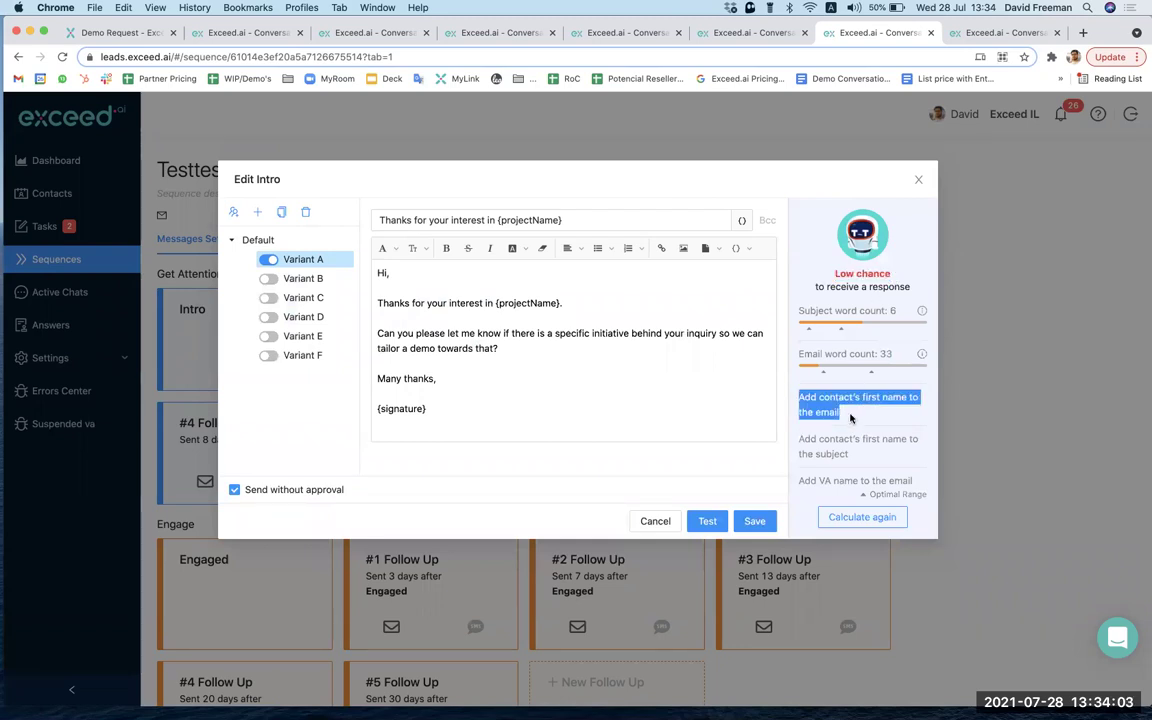
click(919, 183)
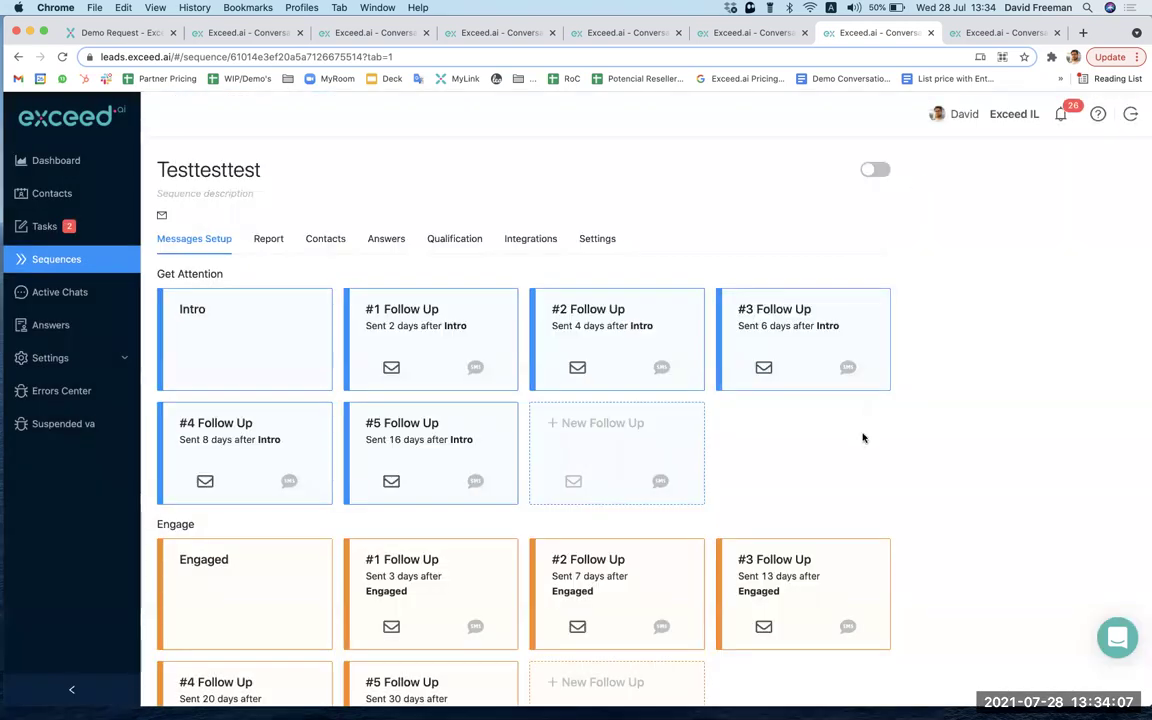
Step: View the Engaged message template, highlighting its "Great to hear from you." line and the {answer} and {autoMeetingScheduleOptions} variables
scroll(863, 437, down, 1)
scroll(863, 437, down, 5)
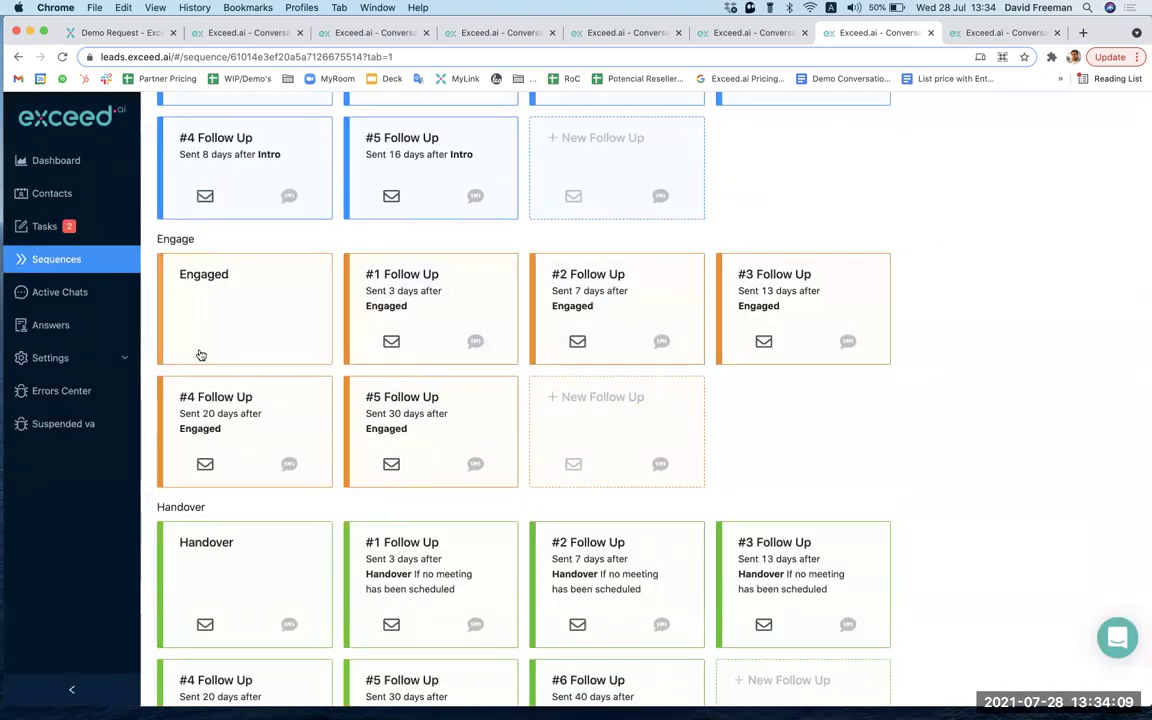
click(227, 325)
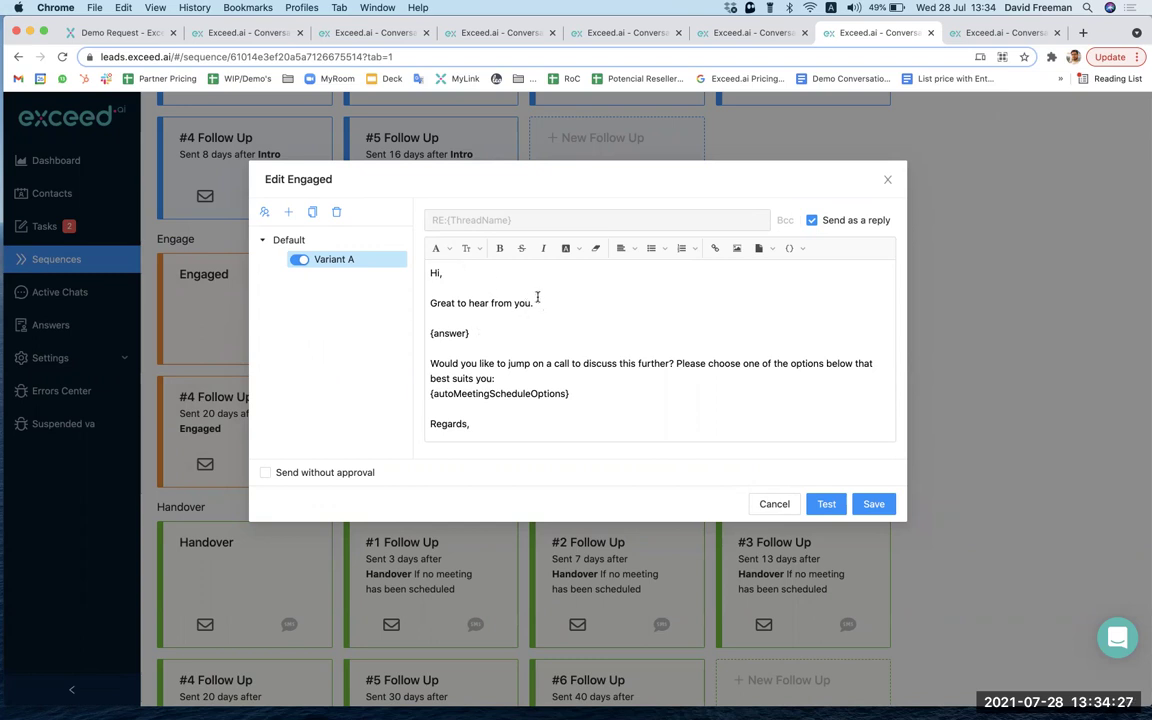
drag(535, 303, 409, 306)
drag(488, 334, 426, 335)
drag(569, 393, 414, 391)
click(888, 183)
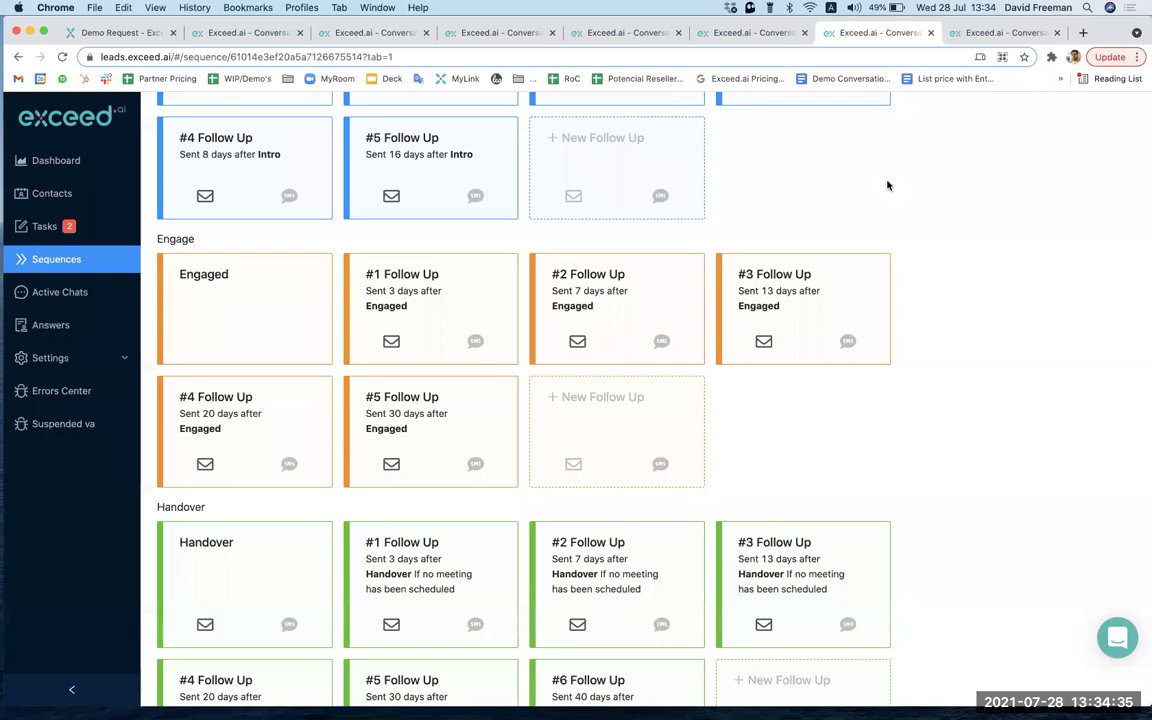
Step: View the #1, #2 and #3 follow-up templates of the Engage stage, closing each without changes
click(452, 301)
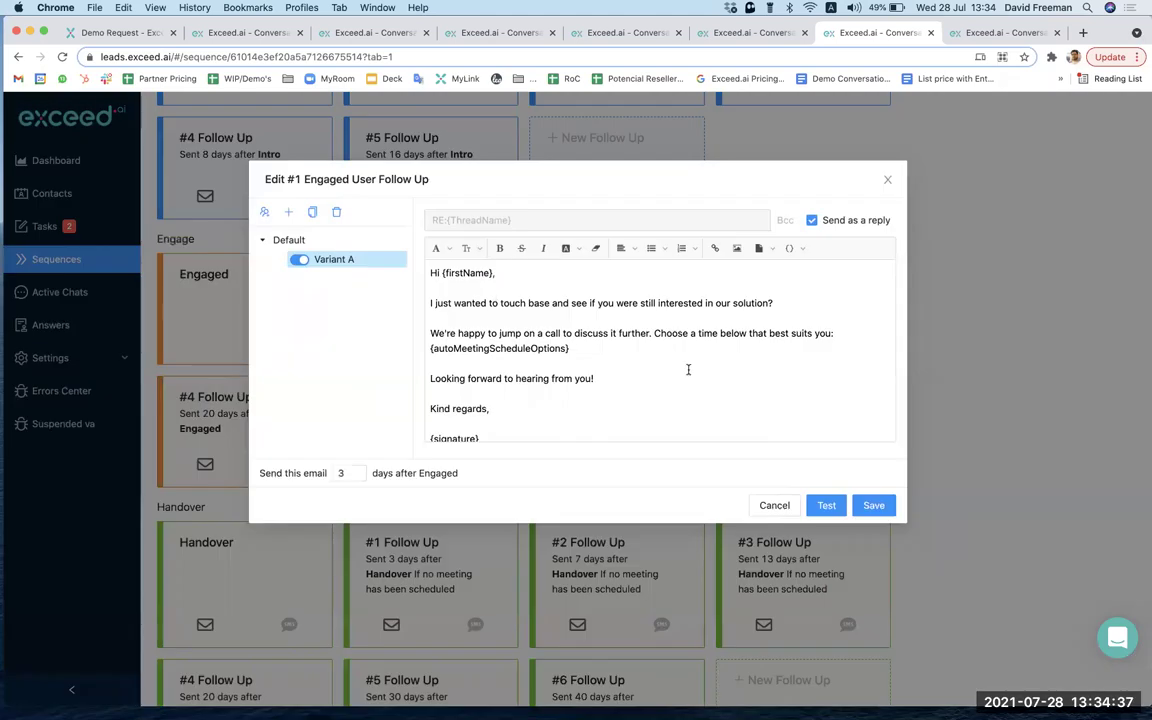
click(888, 182)
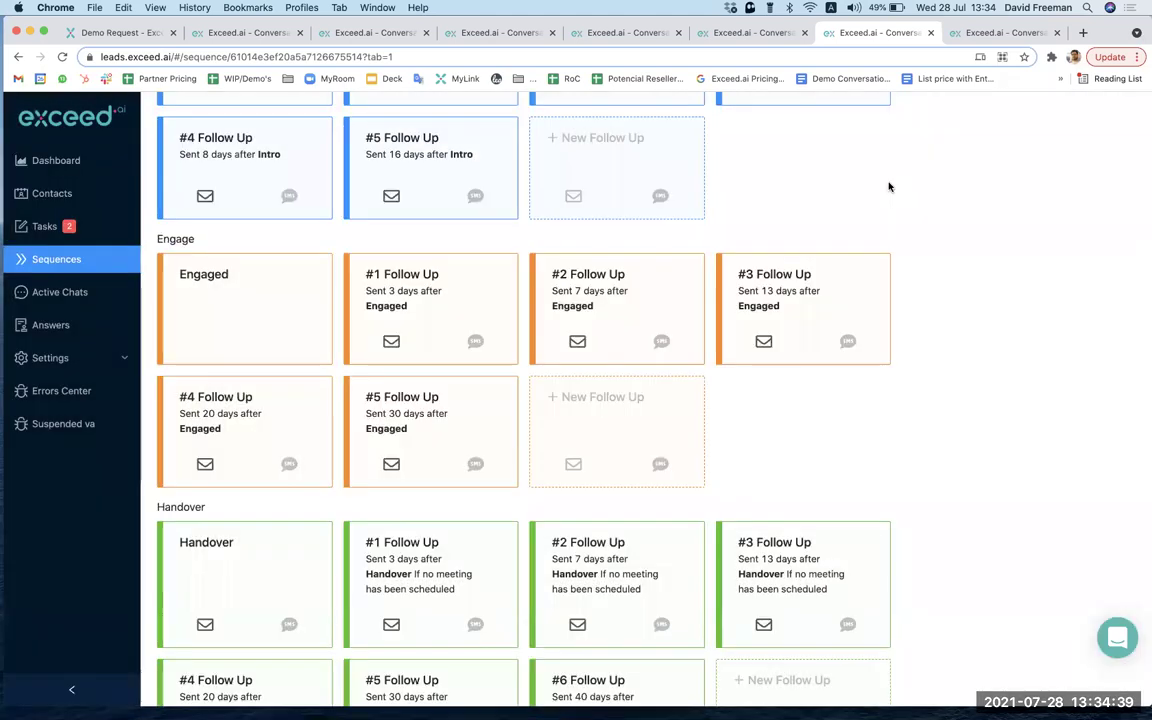
click(651, 311)
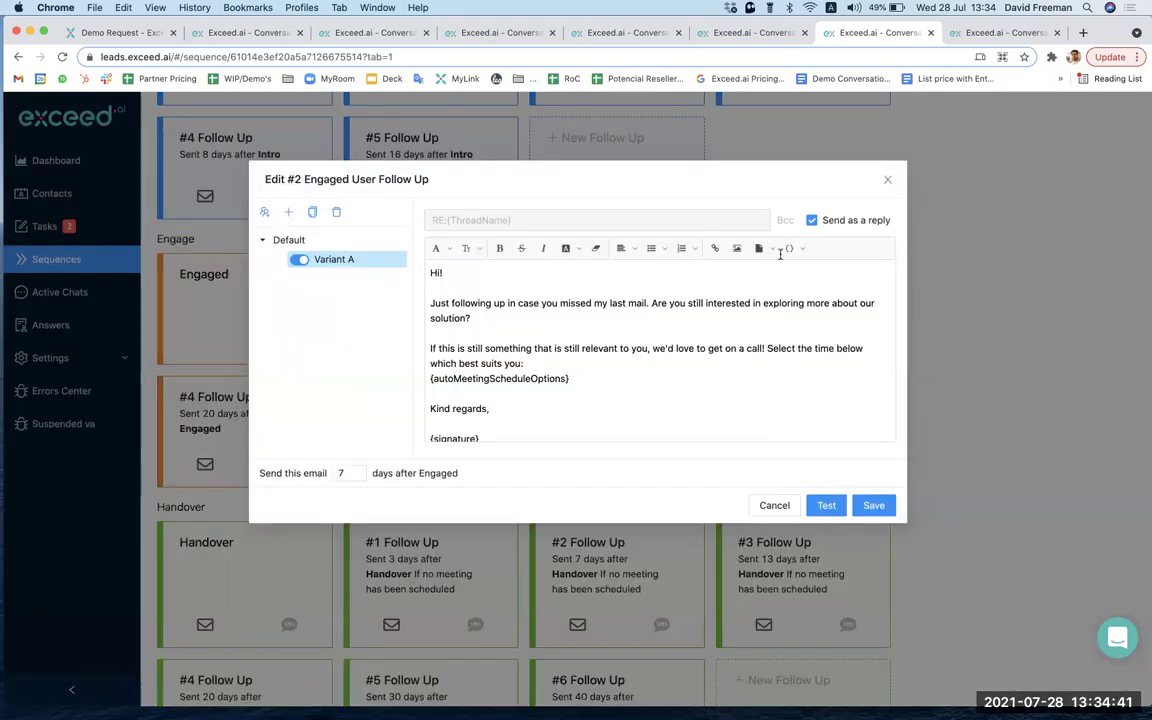
click(888, 182)
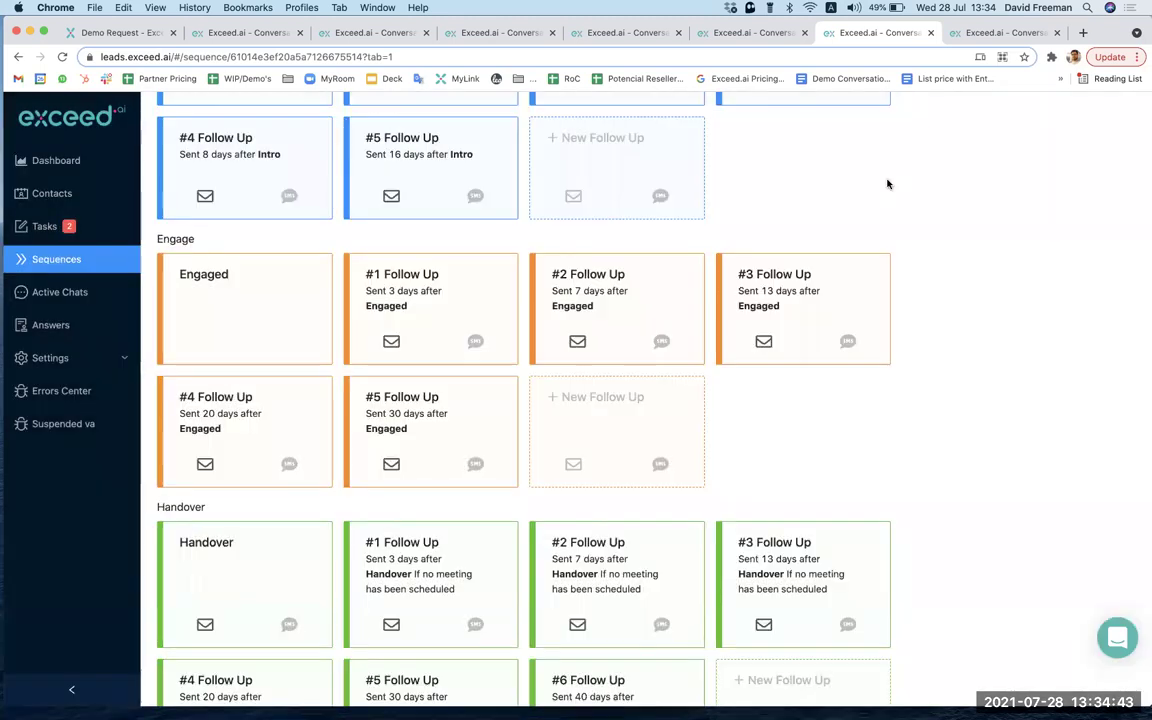
click(854, 290)
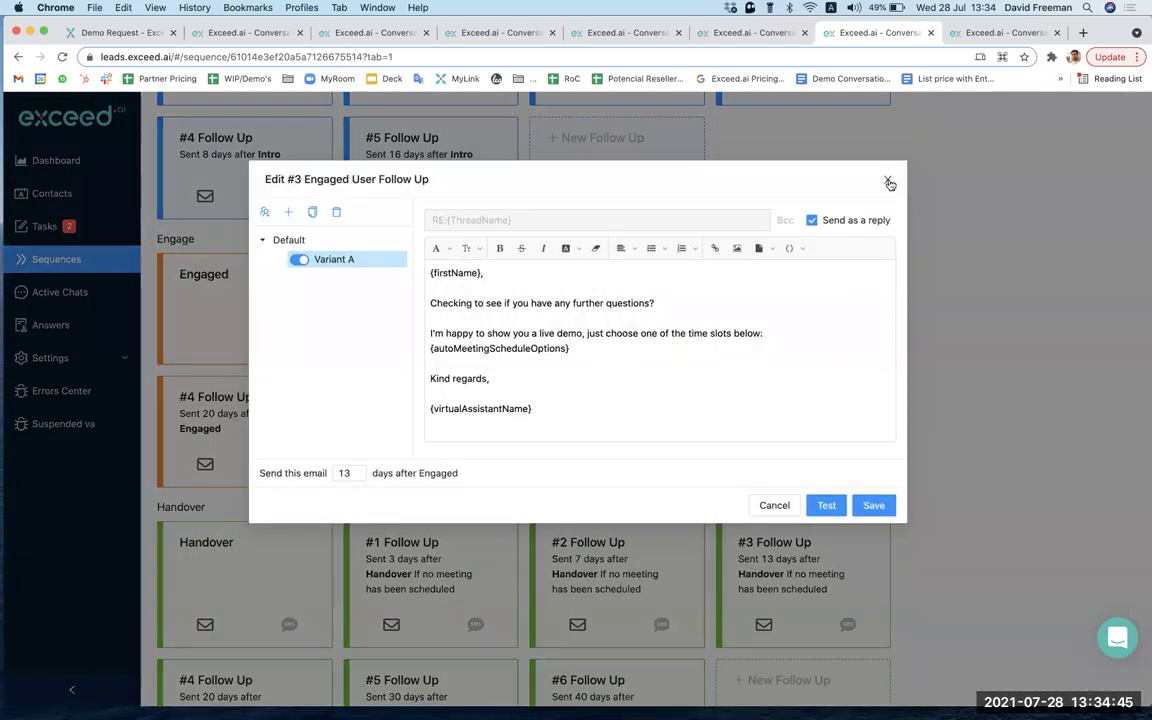
click(888, 182)
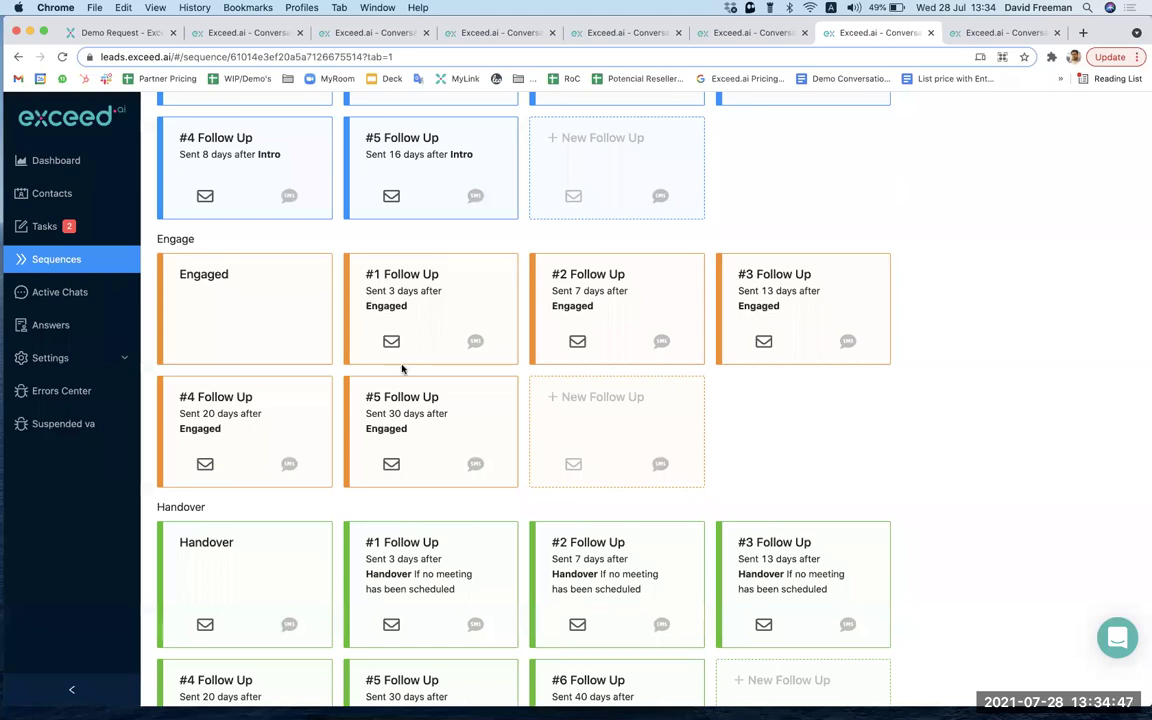
Step: Reopen the Engaged message template, highlight only its {answer} variable, and close it without saving
click(219, 318)
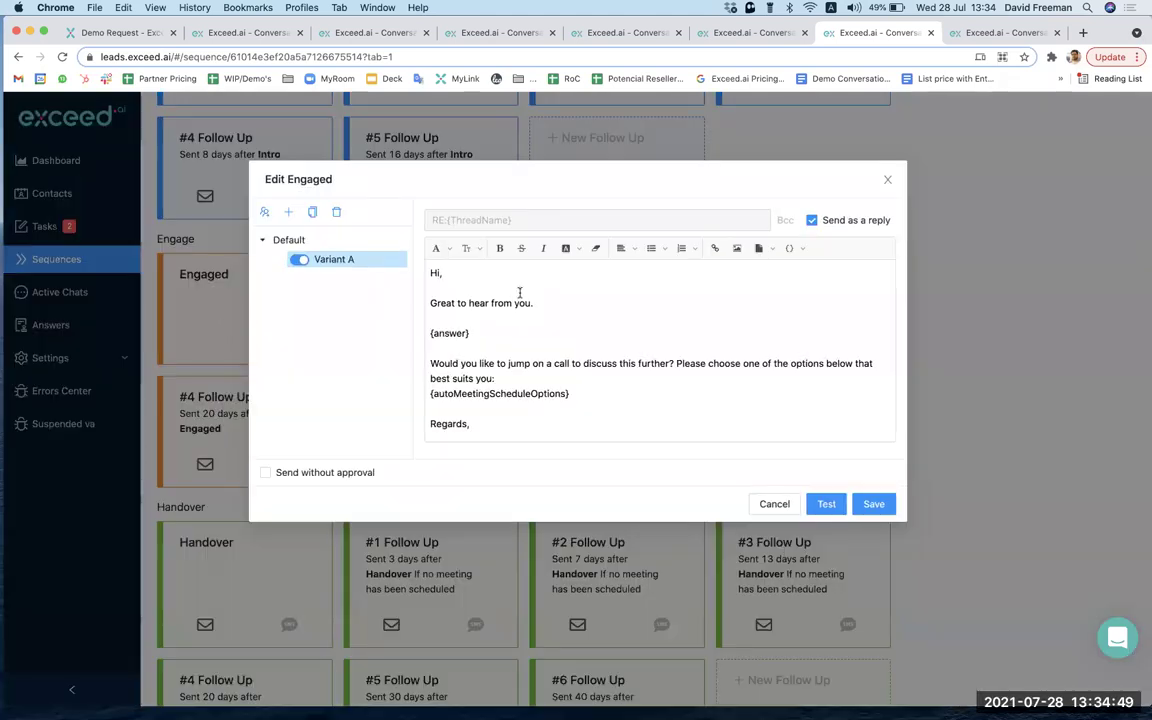
drag(484, 332, 412, 333)
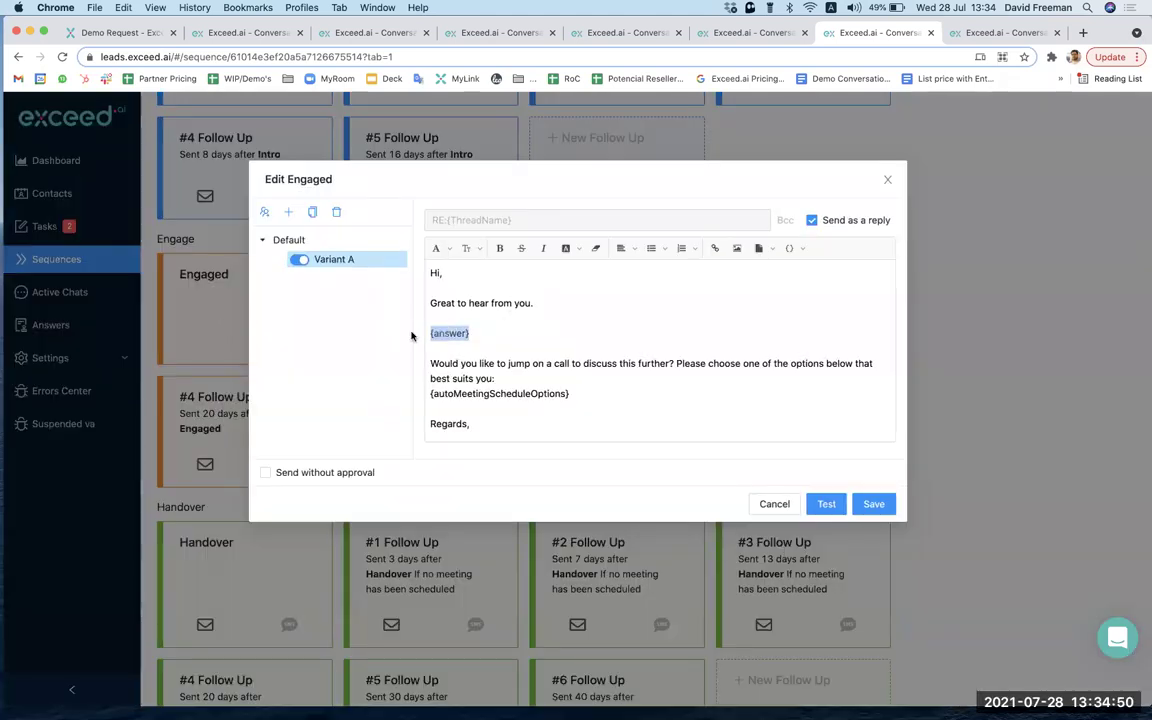
click(888, 182)
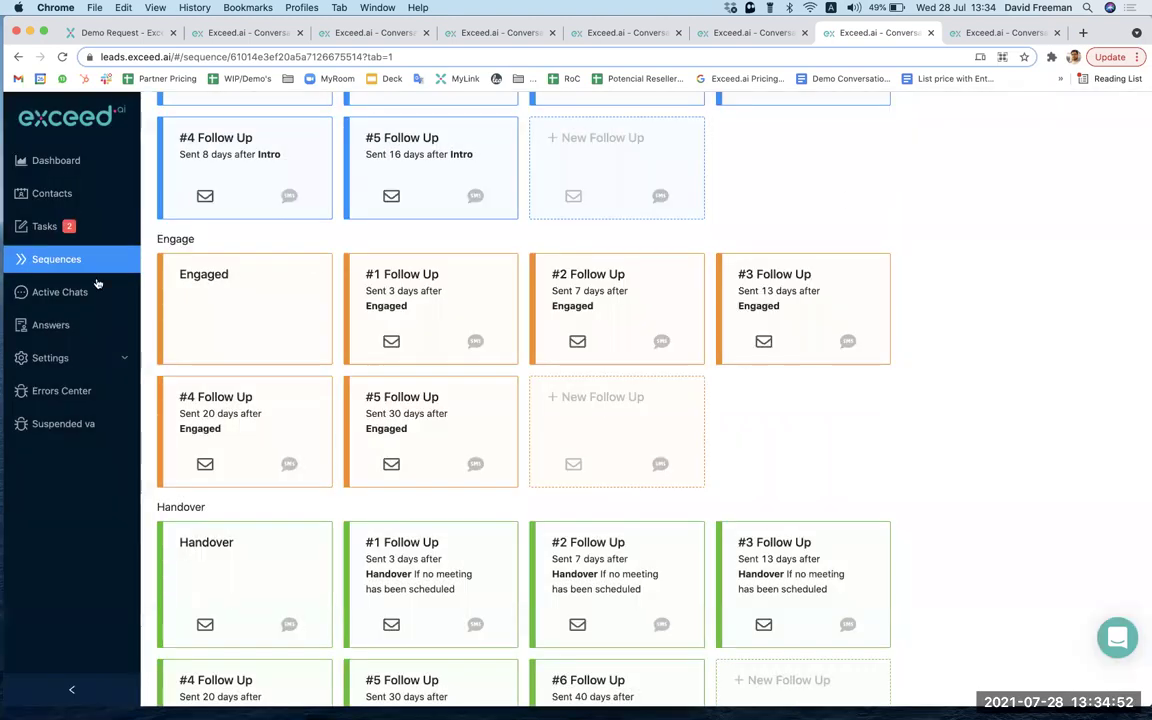
Step: Go to the Answers library and test the virtual assistant with the question "what iust the cost"
click(50, 325)
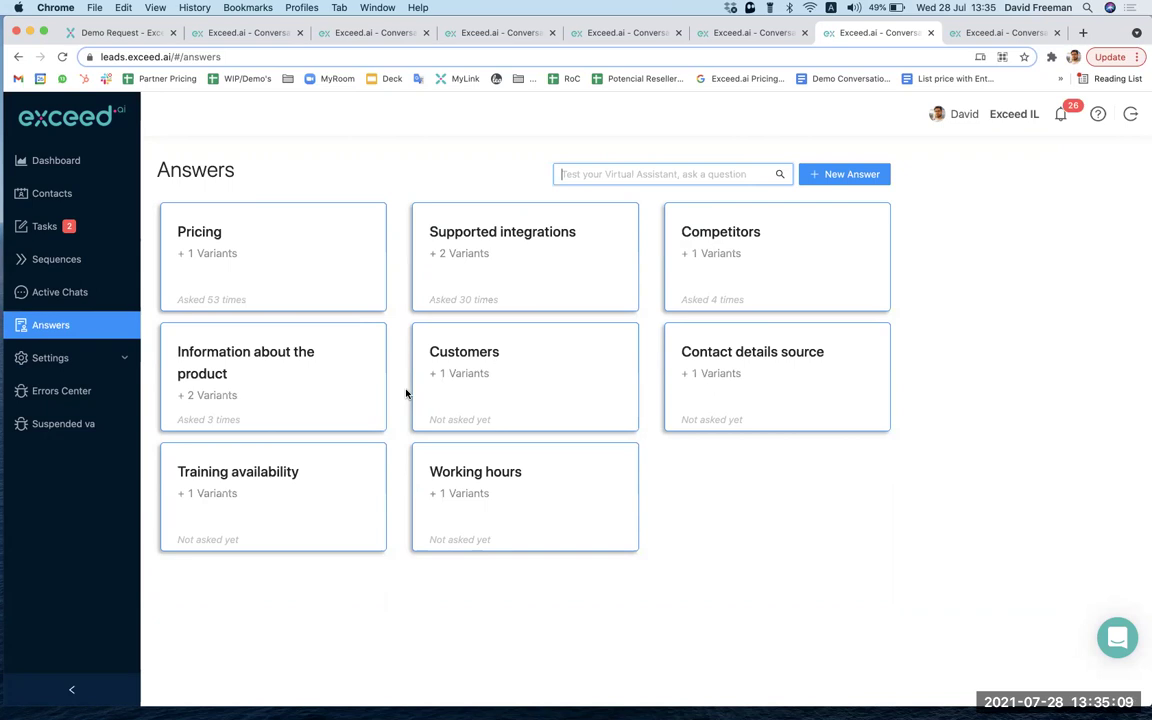
text(what ius the)
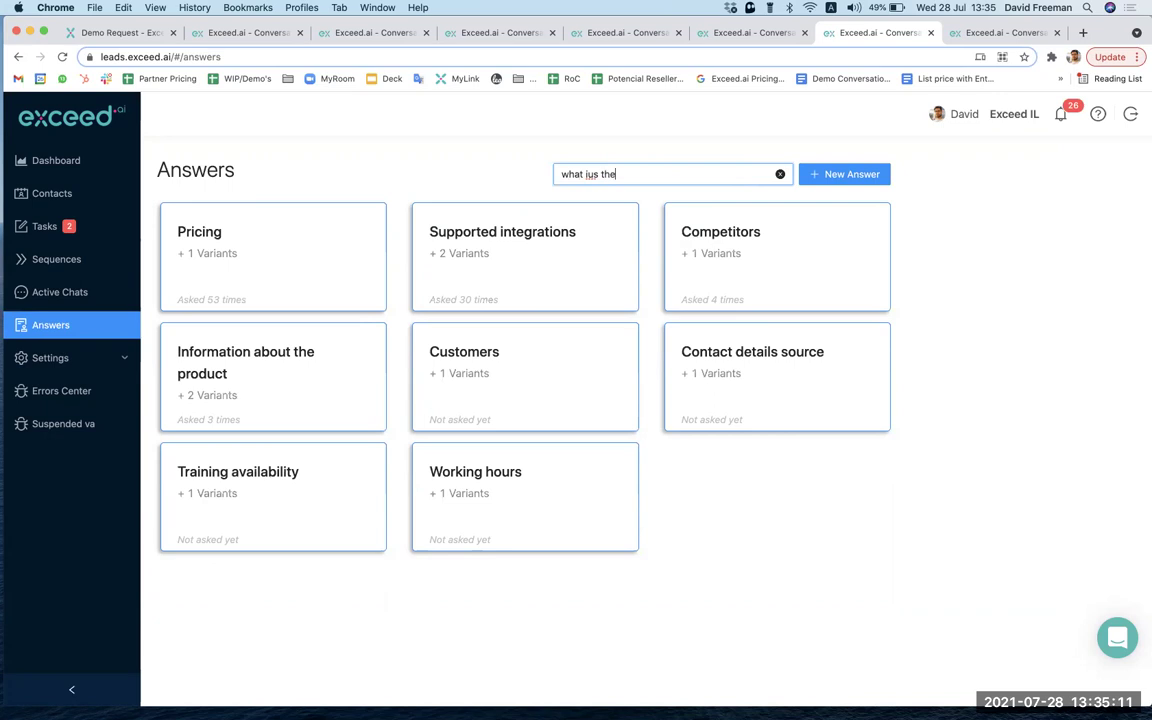
text( cost)
click(597, 177)
text(t)
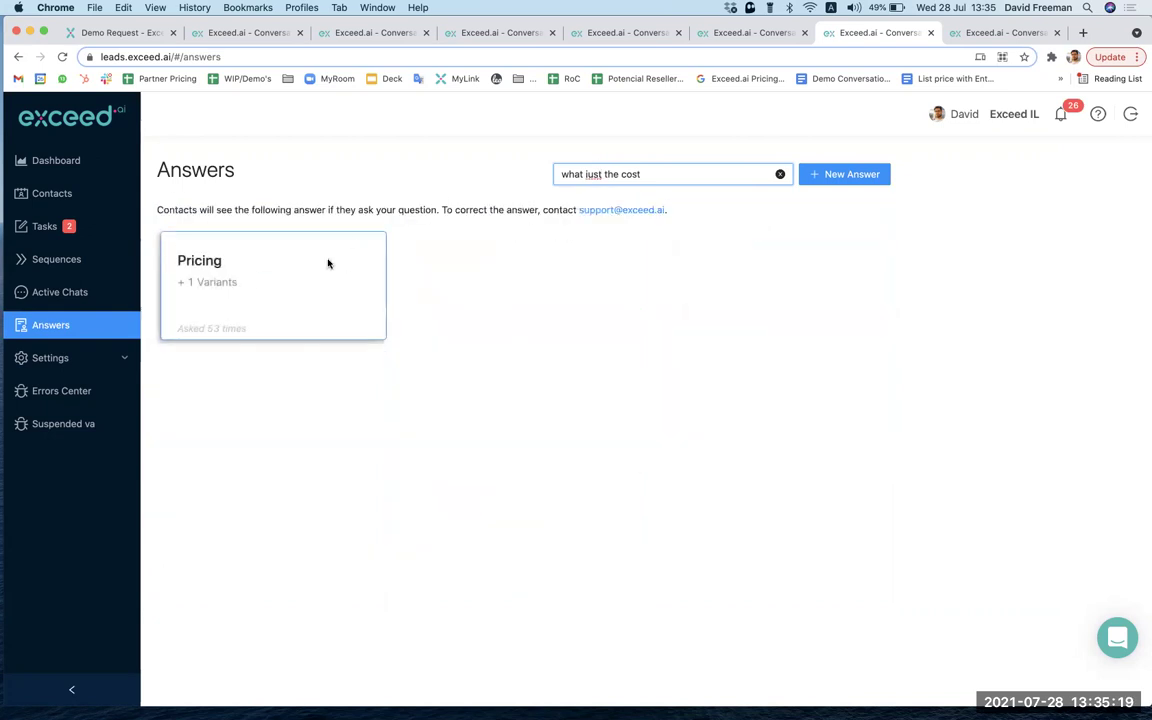
Step: Open the matching Pricing answer, highlight its Default variant text, and close it without saving
click(284, 295)
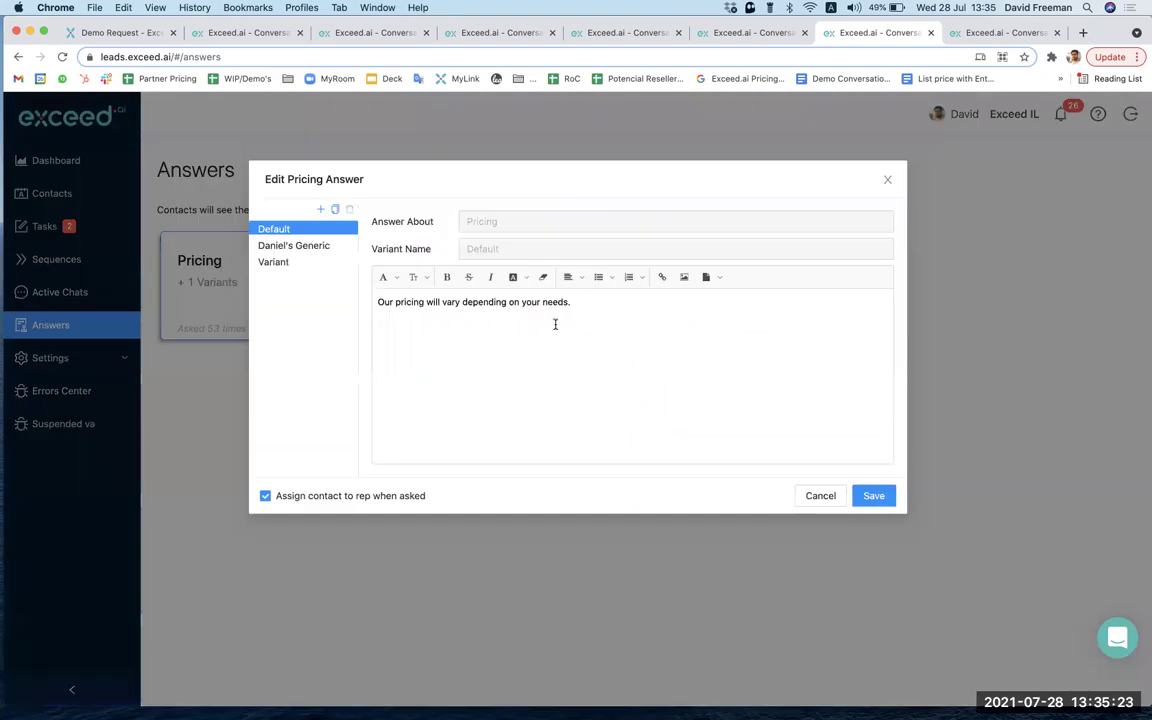
drag(573, 303, 366, 312)
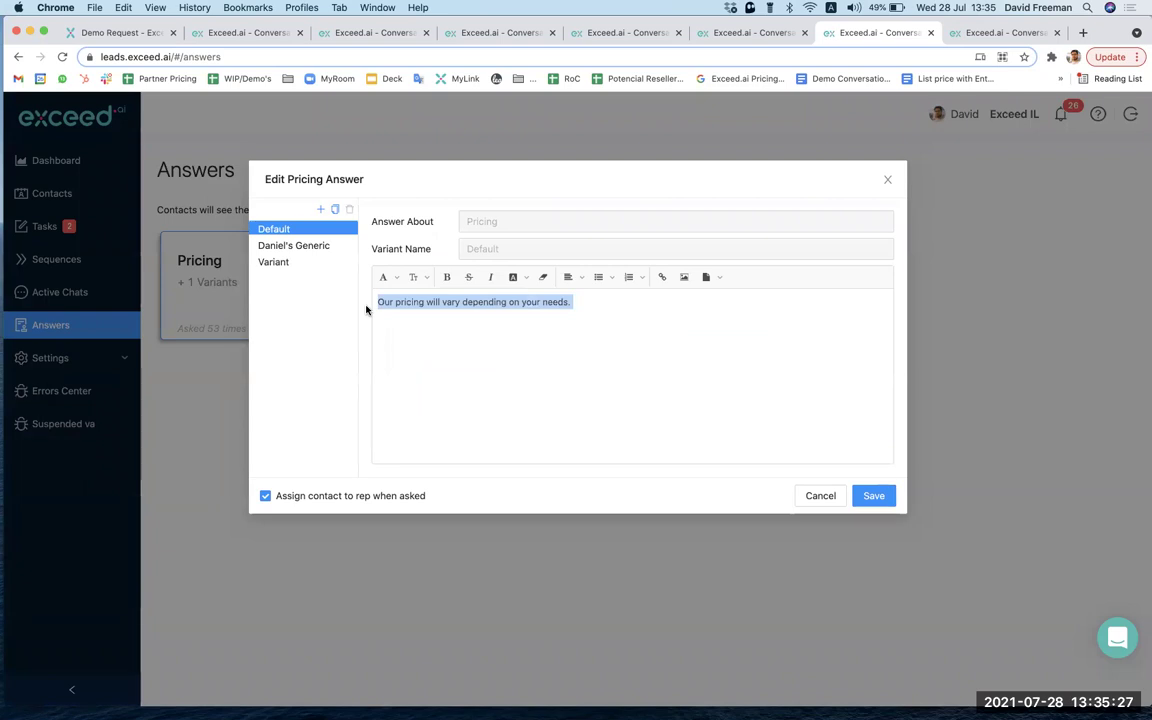
click(887, 179)
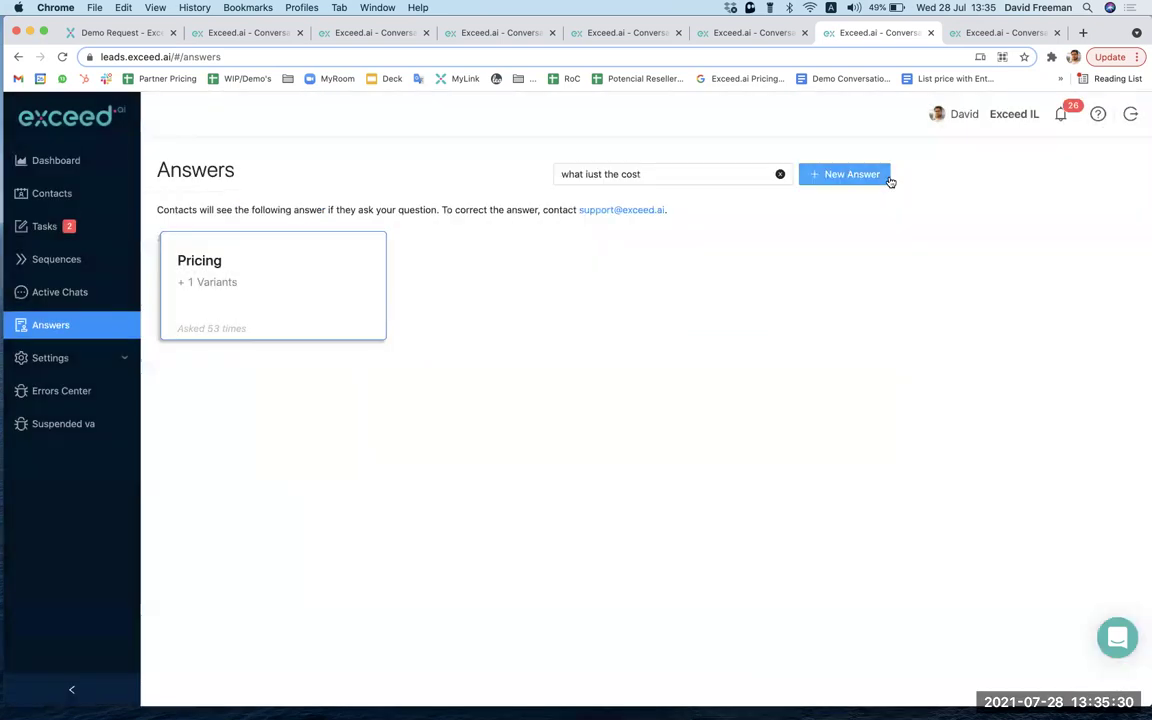
Step: Return to the Testtesttest sequence's message setup, highlight {answer} in the Engaged template, and look over the stages down to Handover
click(70, 261)
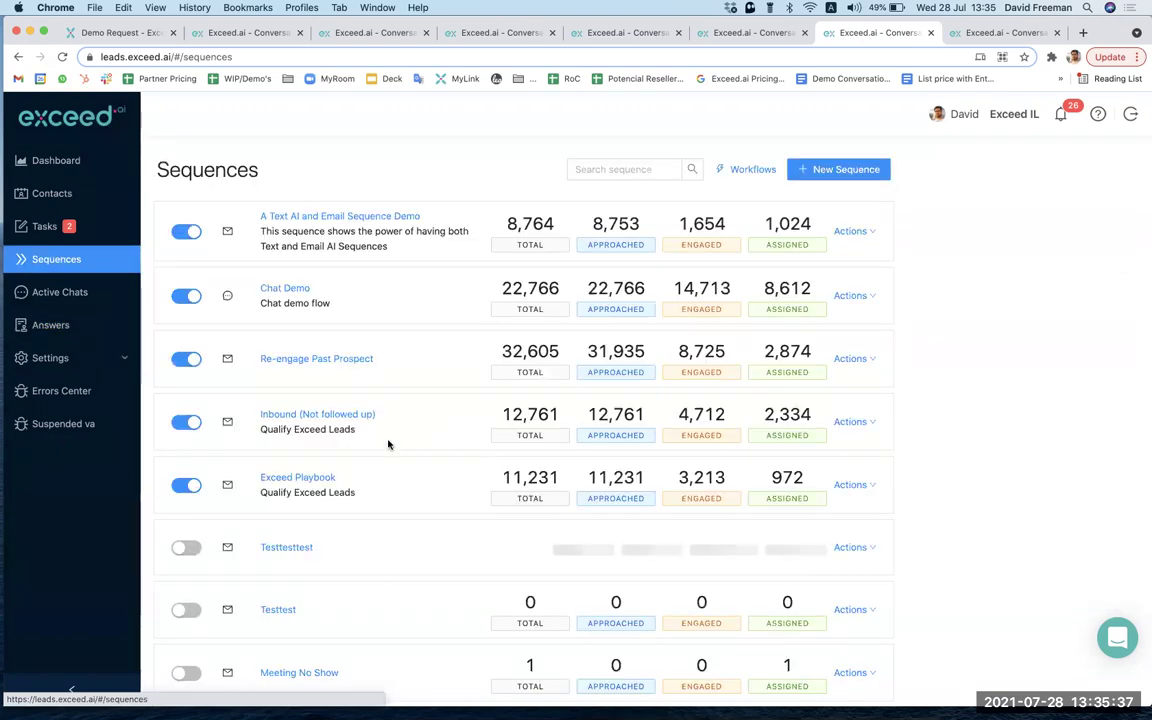
click(287, 547)
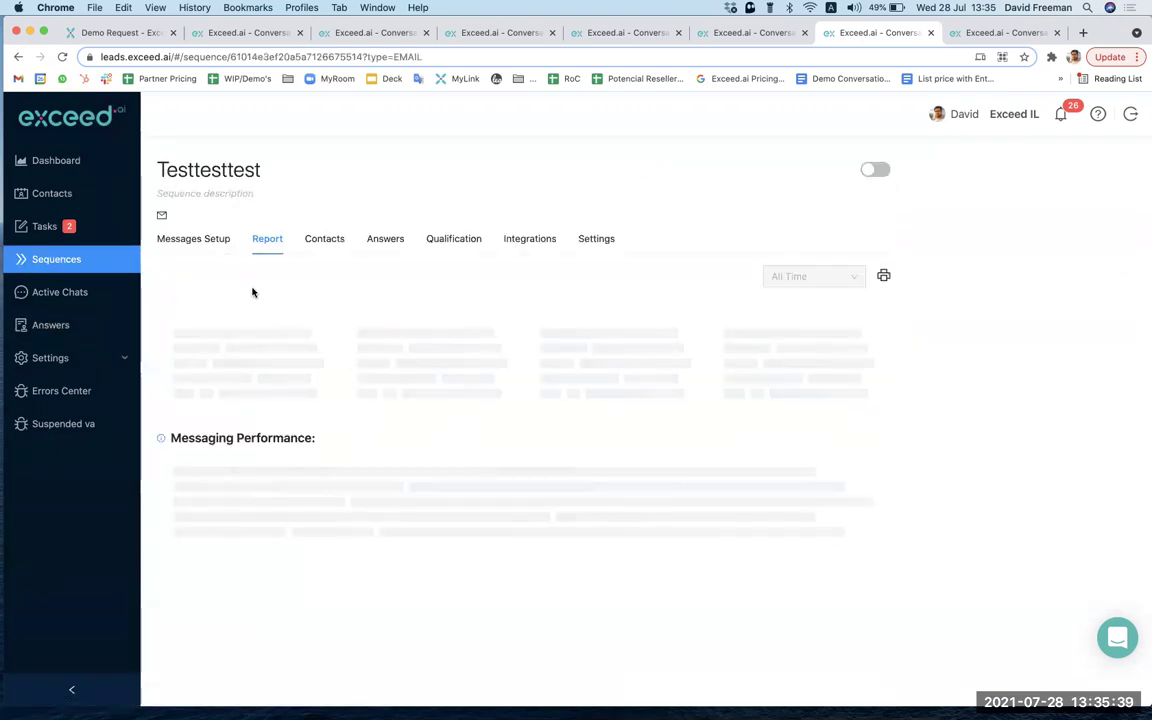
click(212, 238)
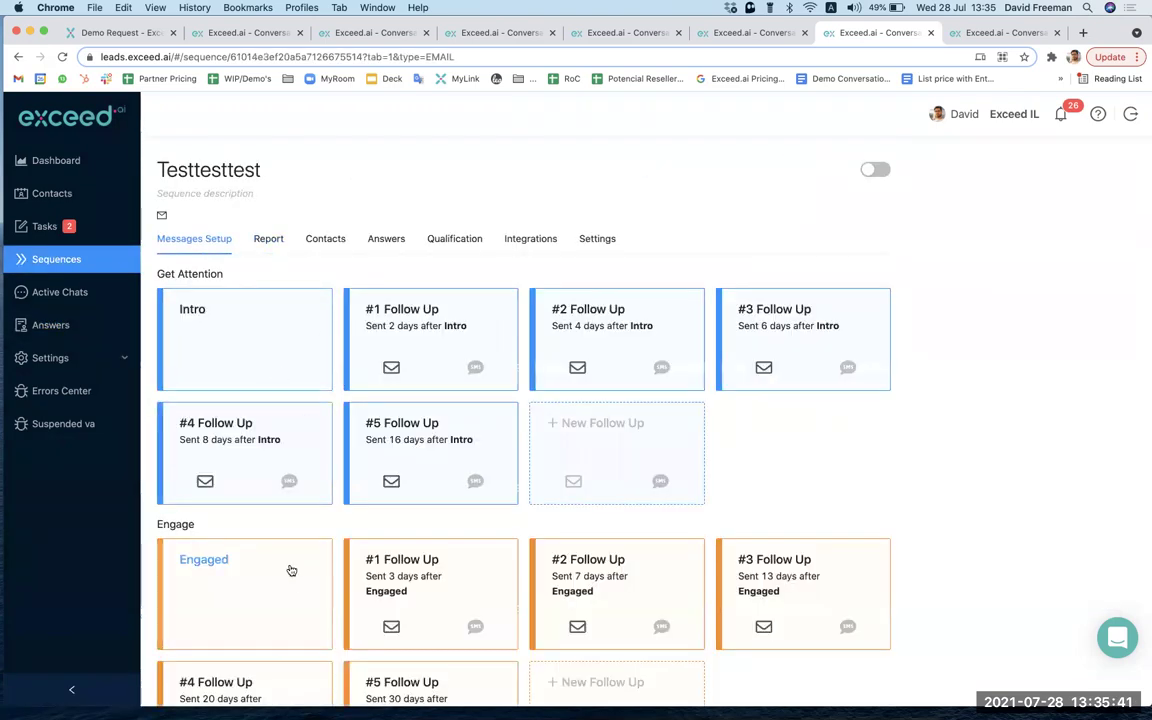
click(291, 569)
drag(470, 333, 420, 336)
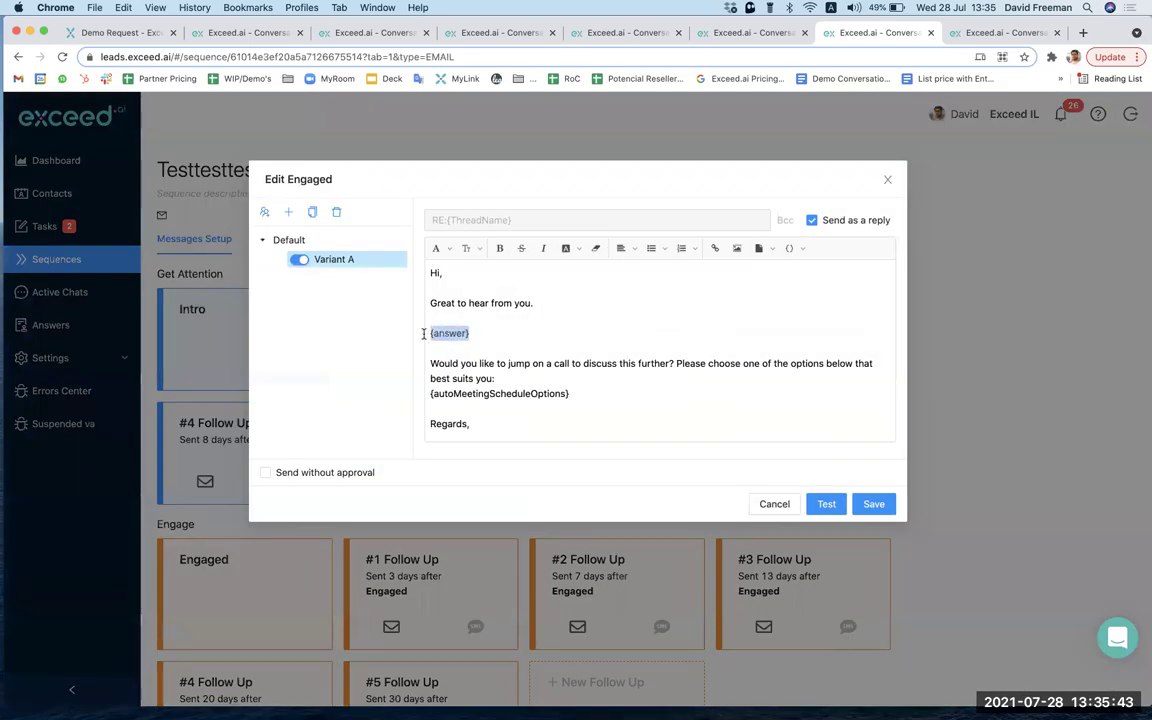
click(885, 183)
scroll(571, 422, down, 3)
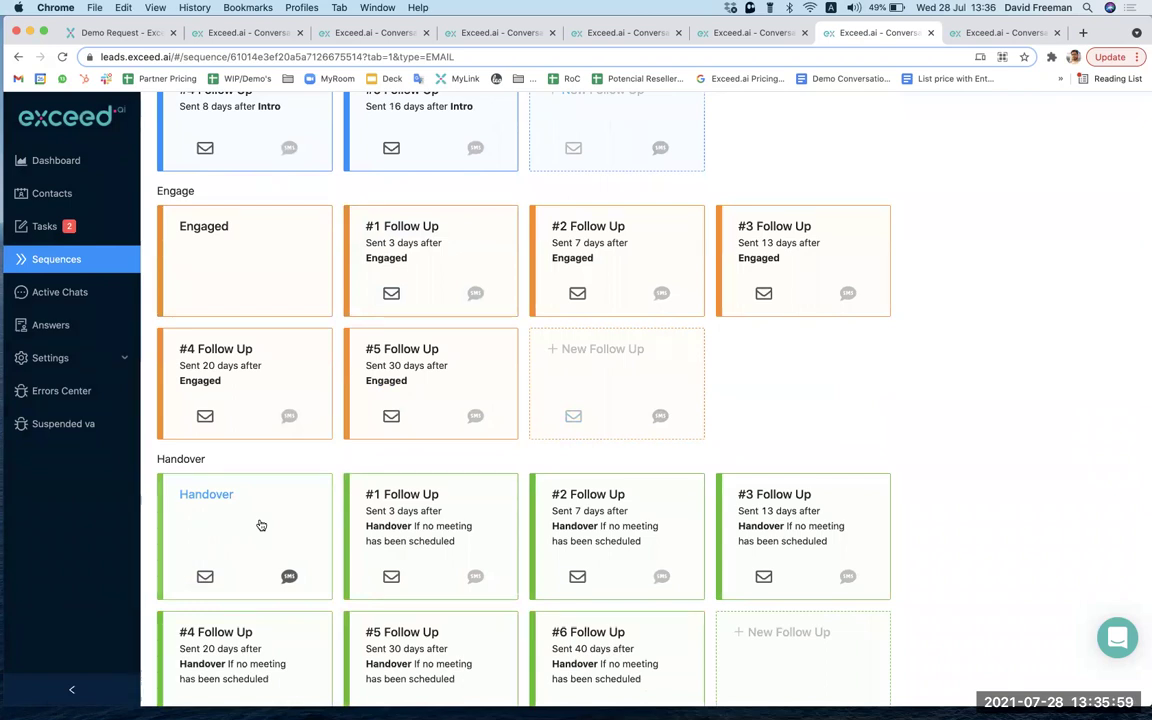
scroll(907, 342, up, 3)
scroll(907, 342, up, 2)
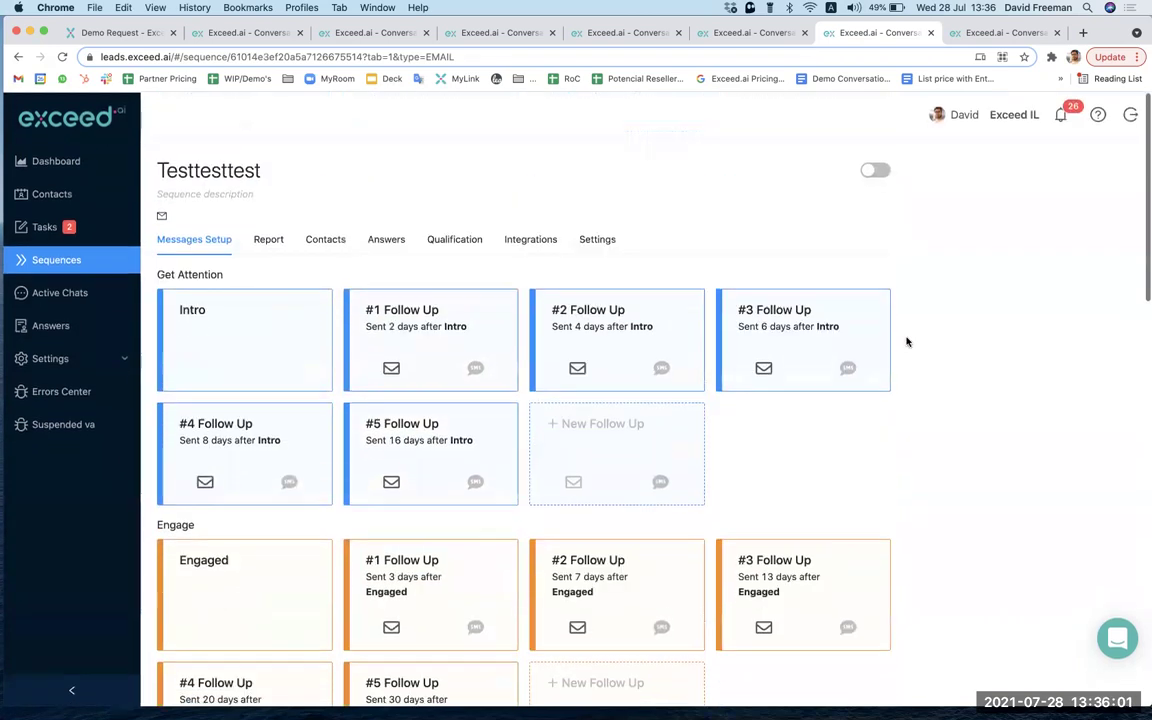
Step: Switch to the open dashboard and highlight the Meeting Set, Assigned and Qualified entries under Assigned in the Analysis section
click(982, 33)
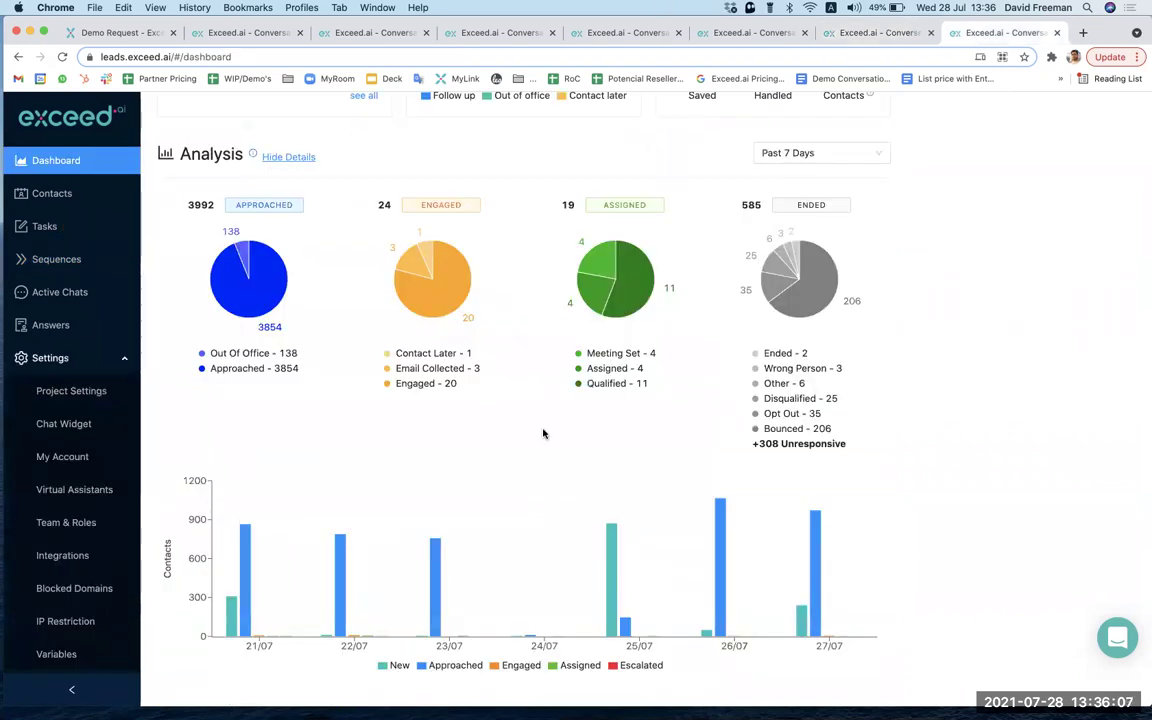
drag(588, 350, 672, 356)
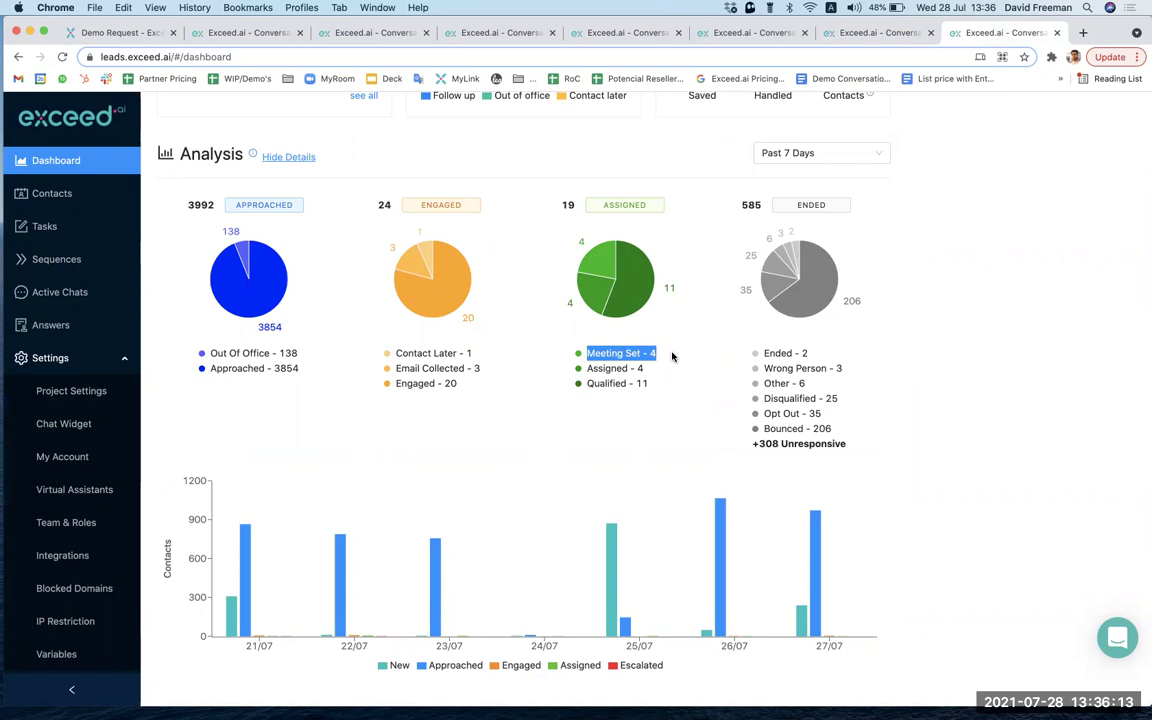
click(671, 360)
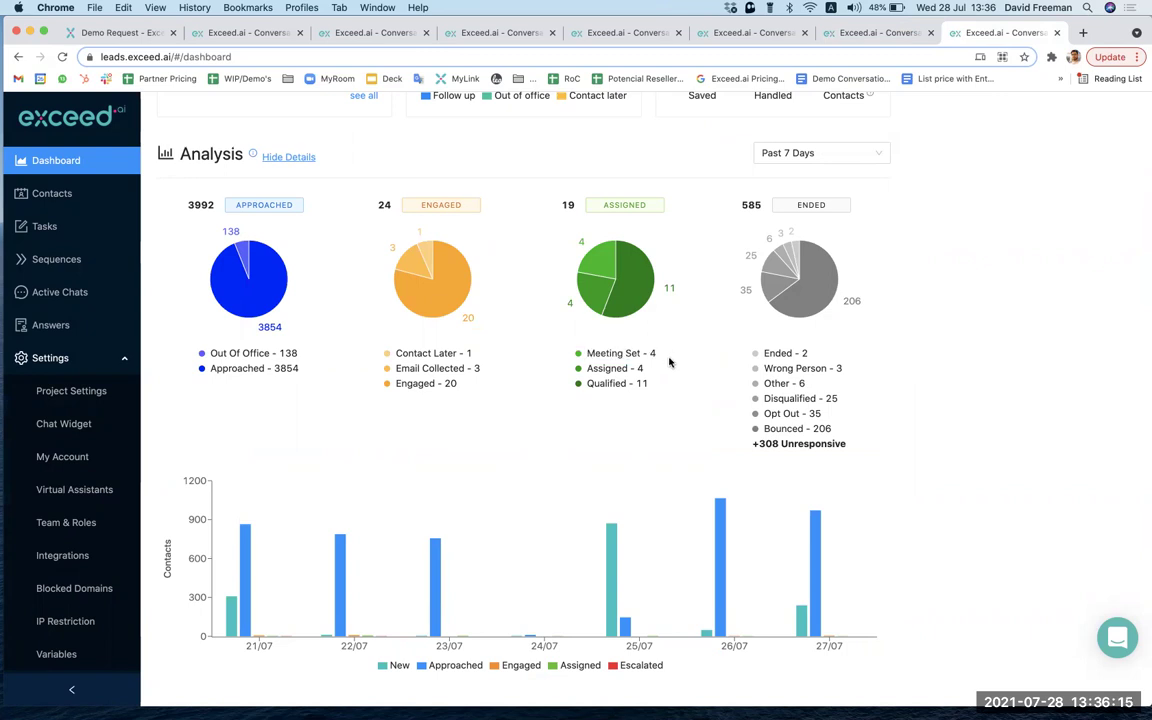
drag(582, 368, 648, 374)
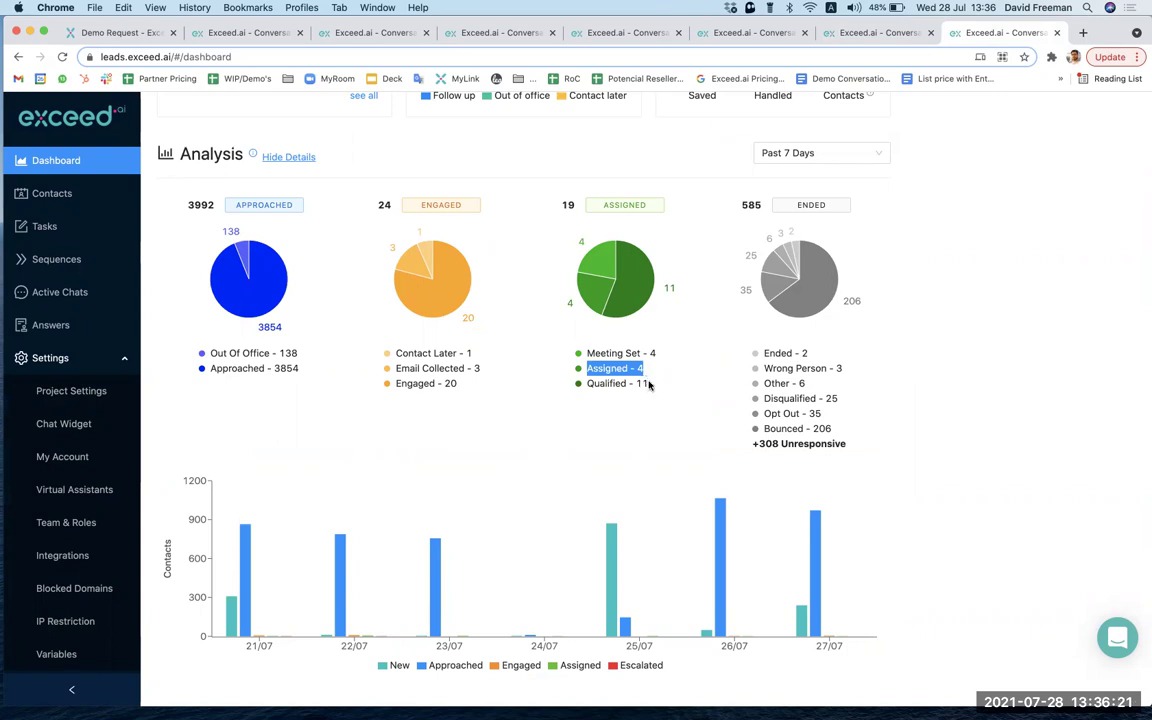
drag(648, 383, 588, 384)
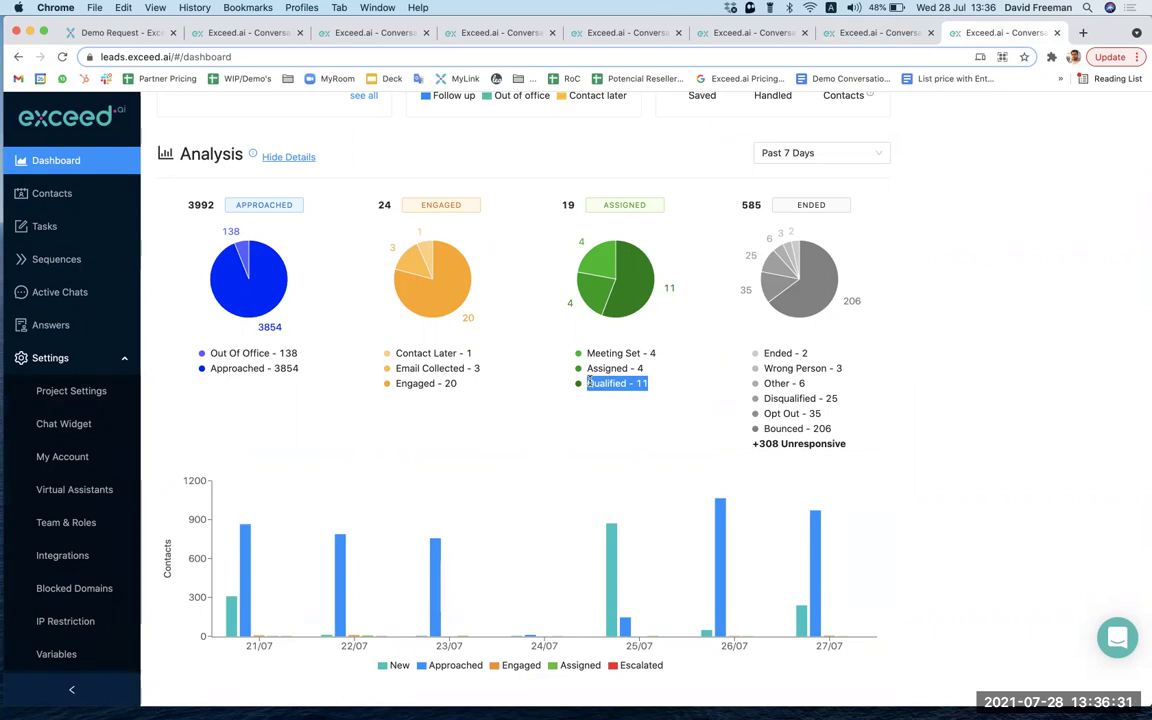
Step: Highlight the Disqualified, Opt Out and Wrong Person entries under Ended in the Analysis section
drag(764, 398, 846, 399)
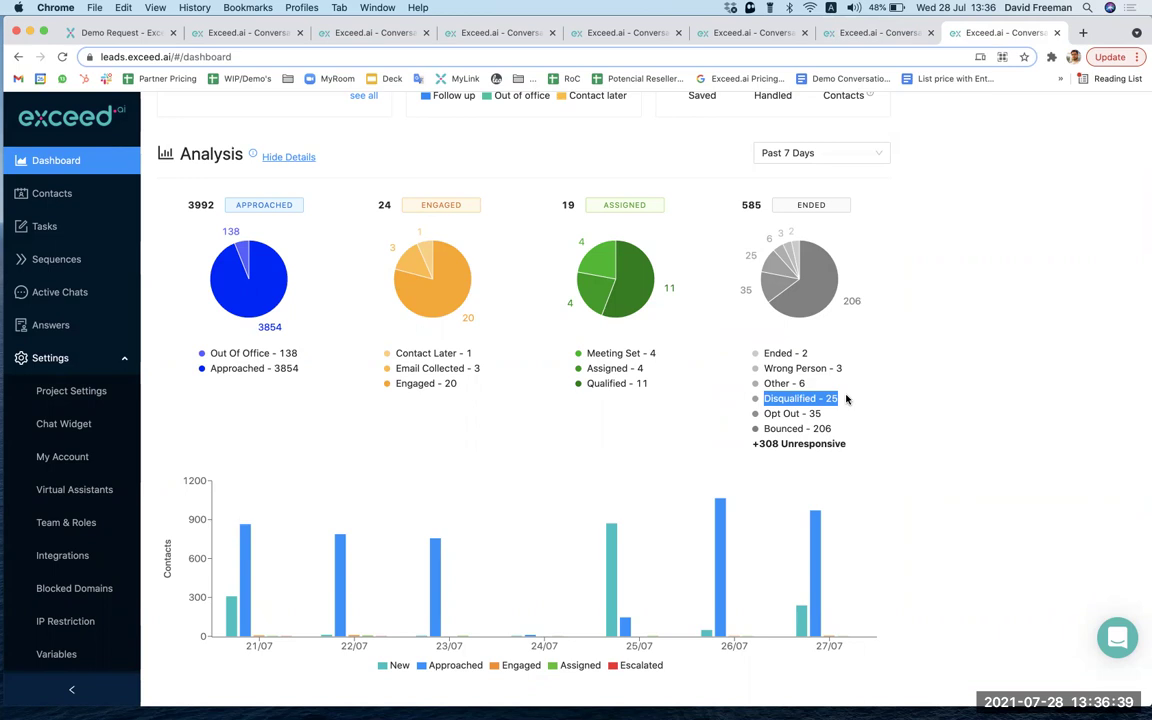
drag(823, 414, 763, 413)
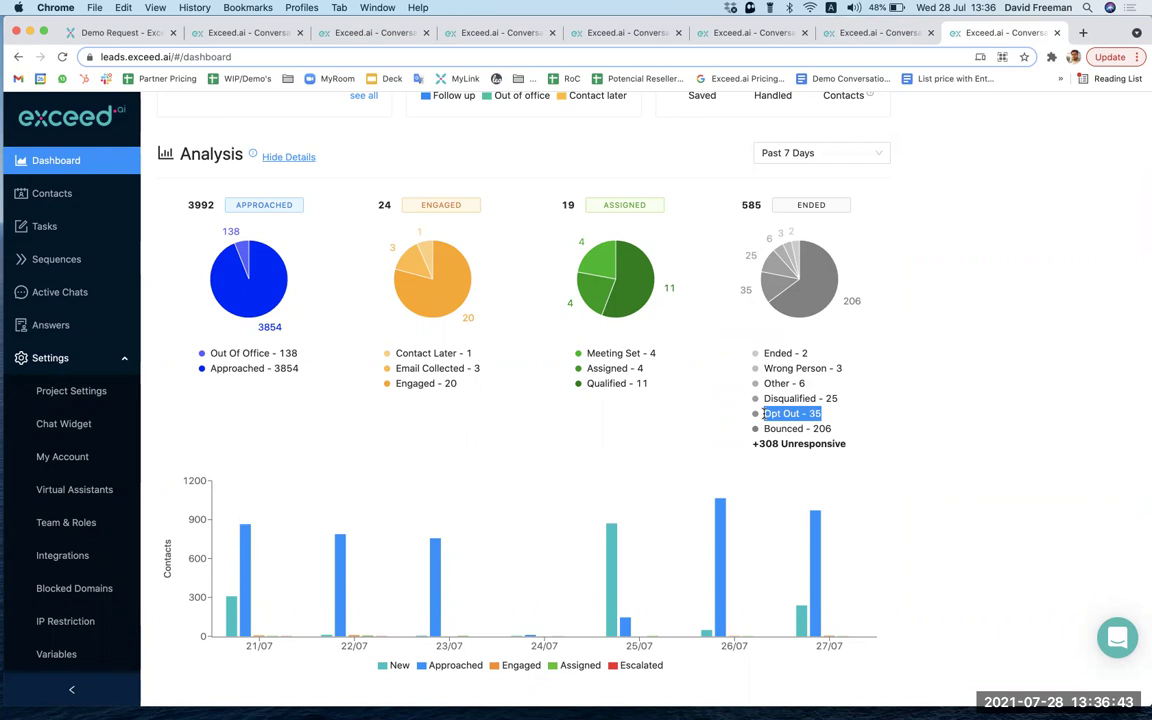
drag(846, 368, 763, 368)
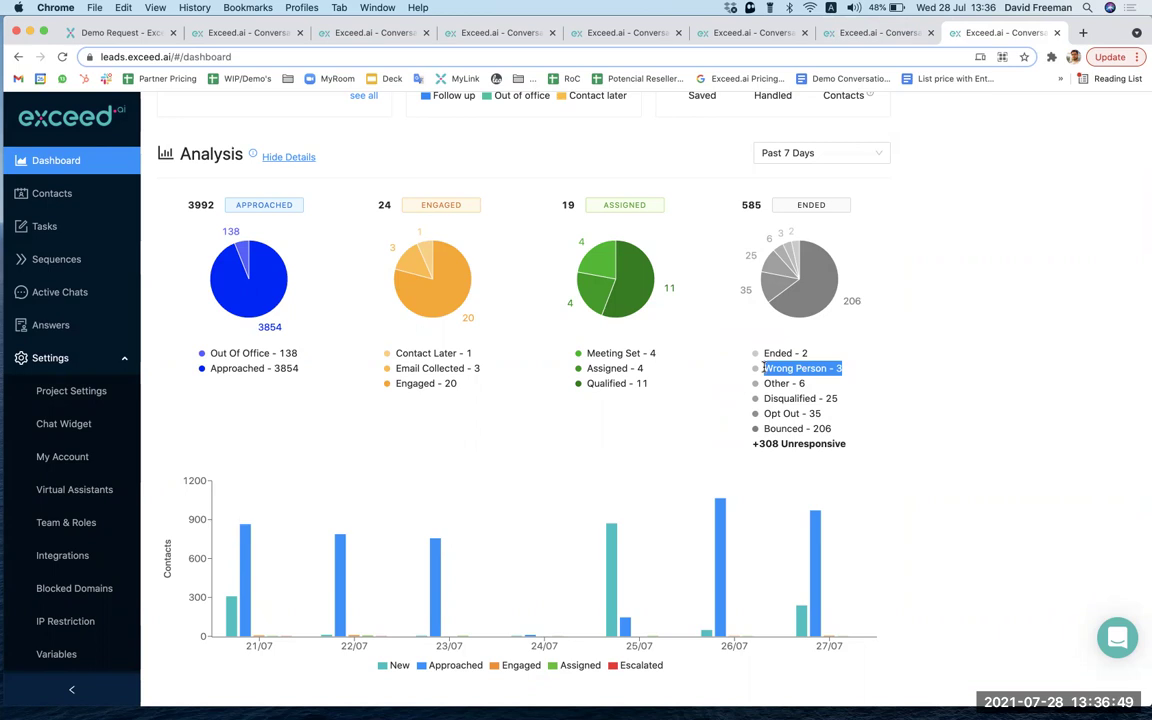
Step: Highlight the Hours Saved figure in the dashboard's ROI section, clear the highlight, and switch to the presentation's Chat and SMS slide
scroll(763, 368, up, 3)
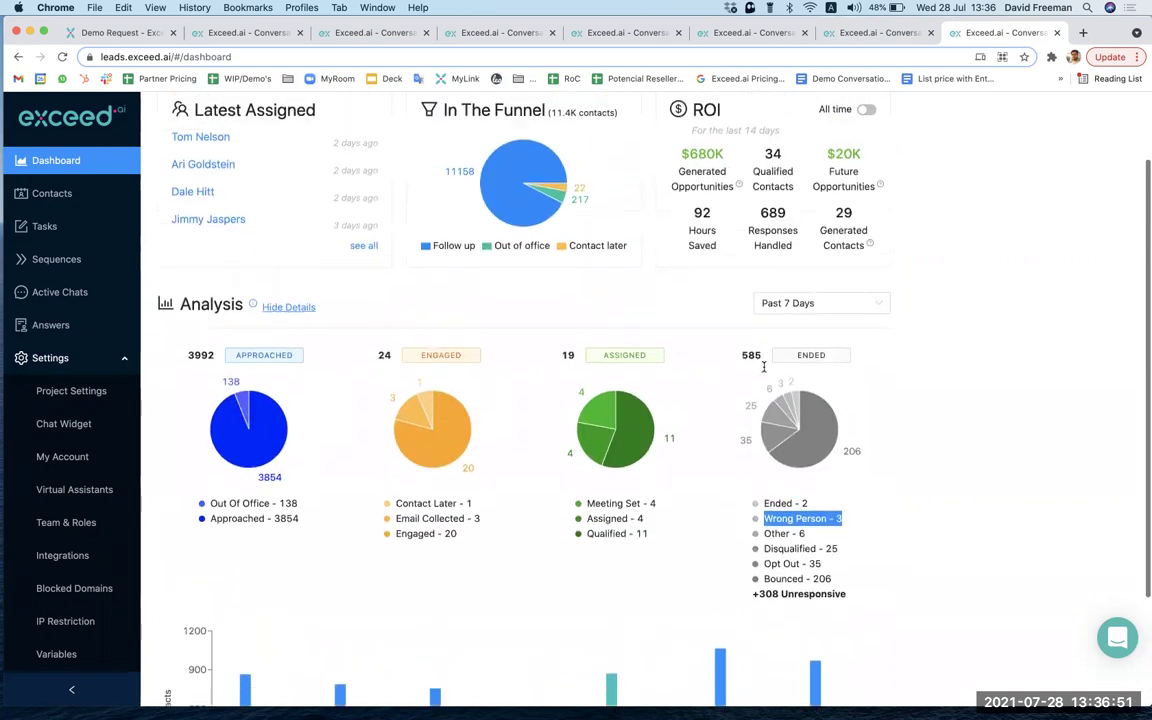
scroll(763, 368, down, 1)
double_click(703, 187)
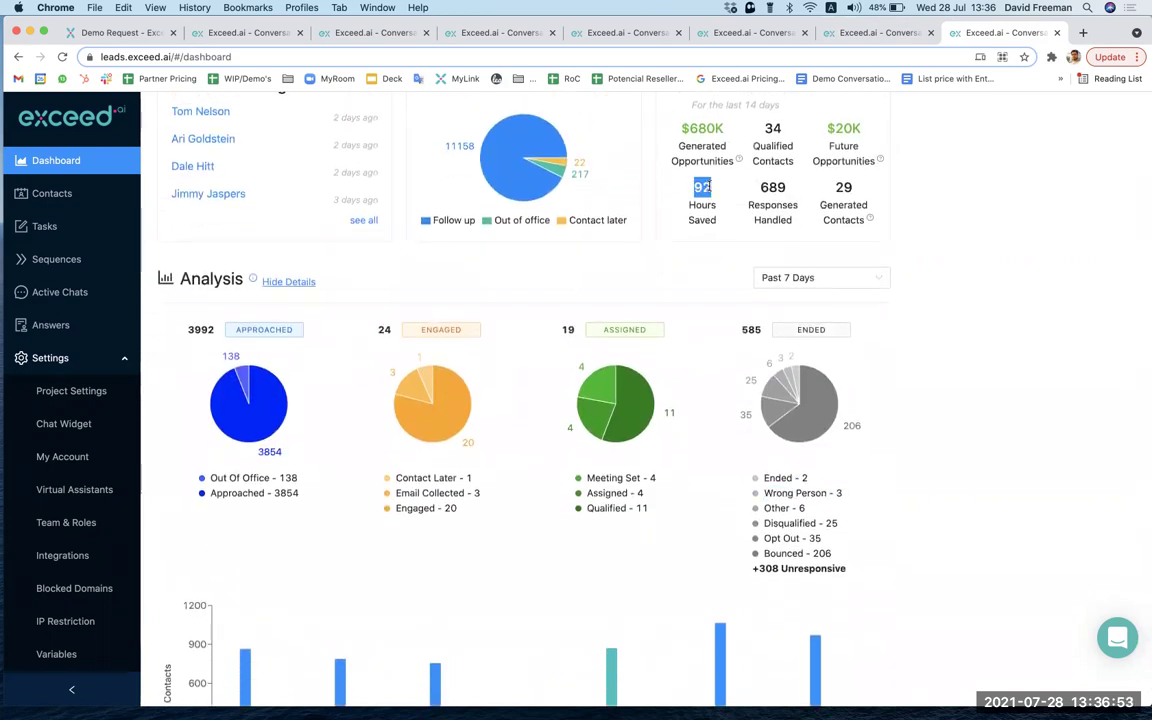
scroll(712, 357, down, 3)
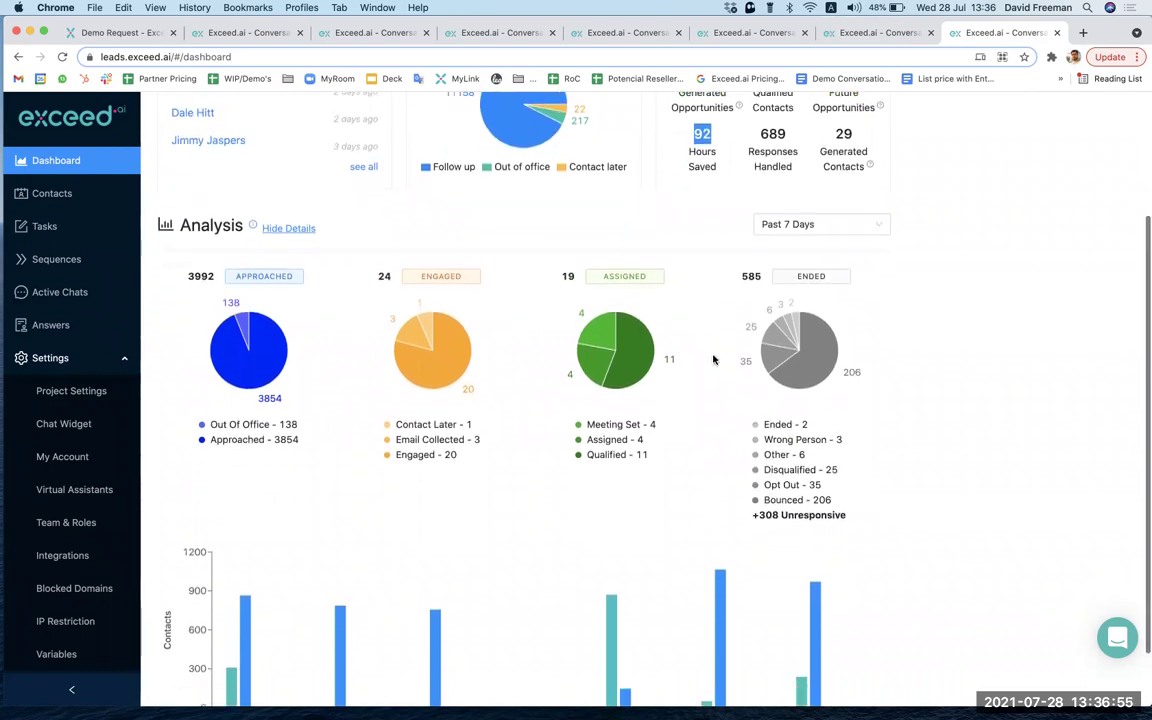
click(706, 126)
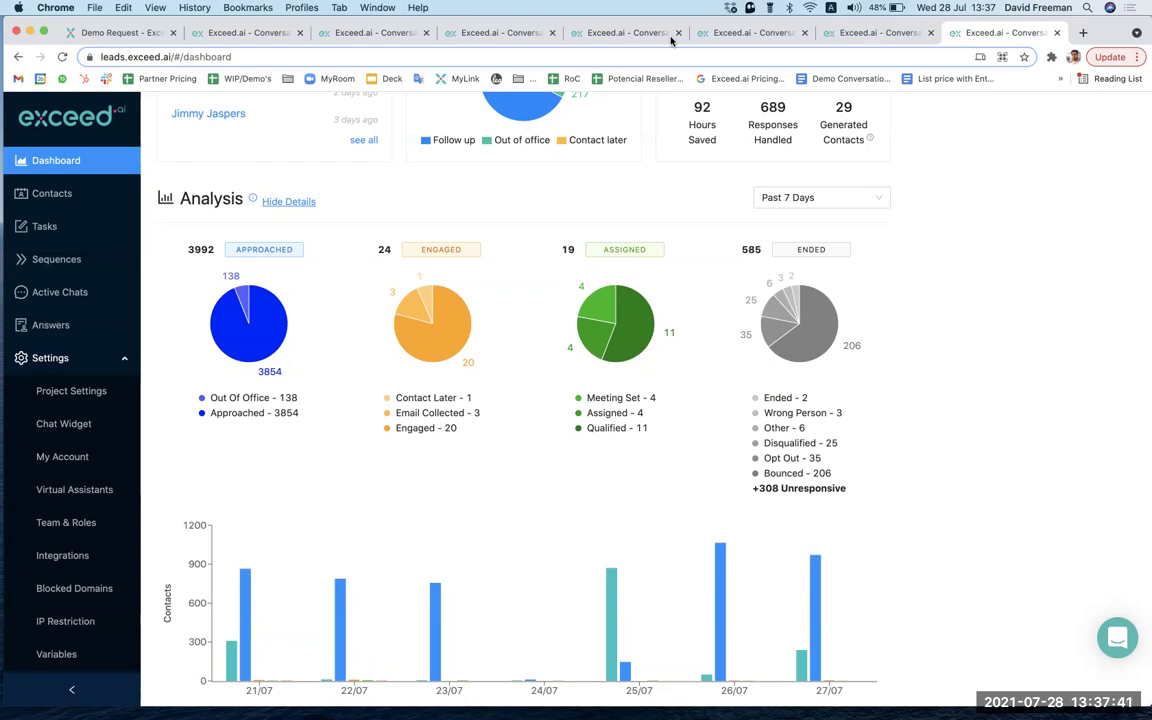
key(super+Tab)
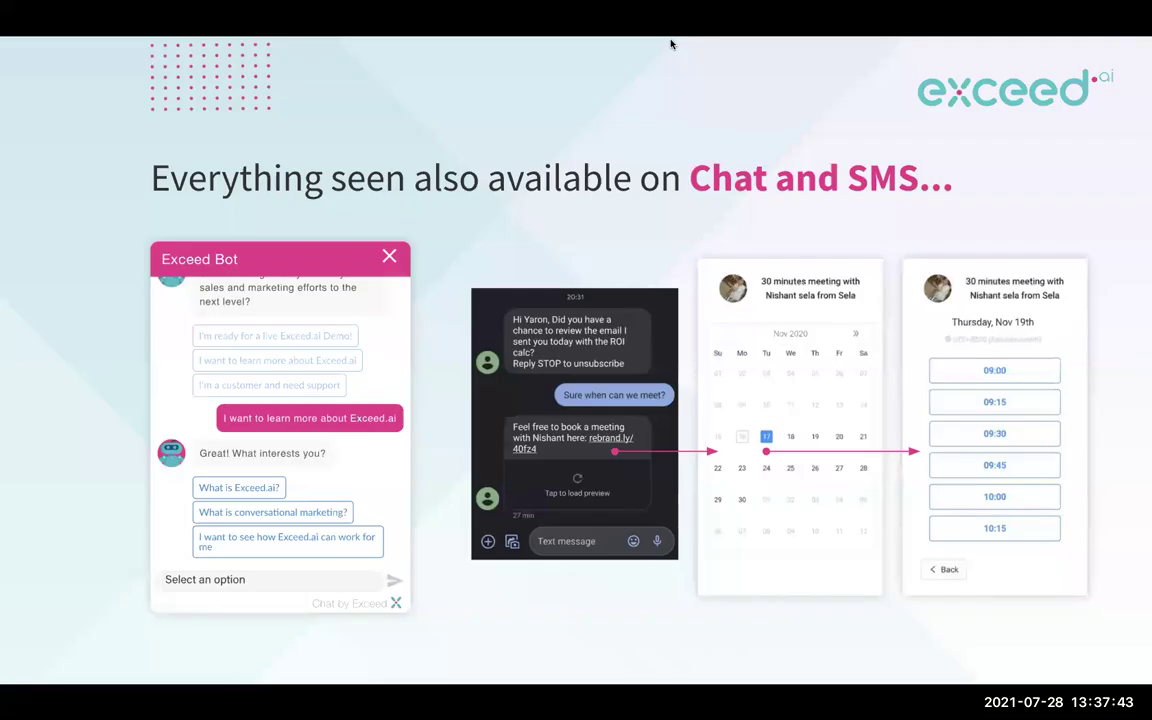